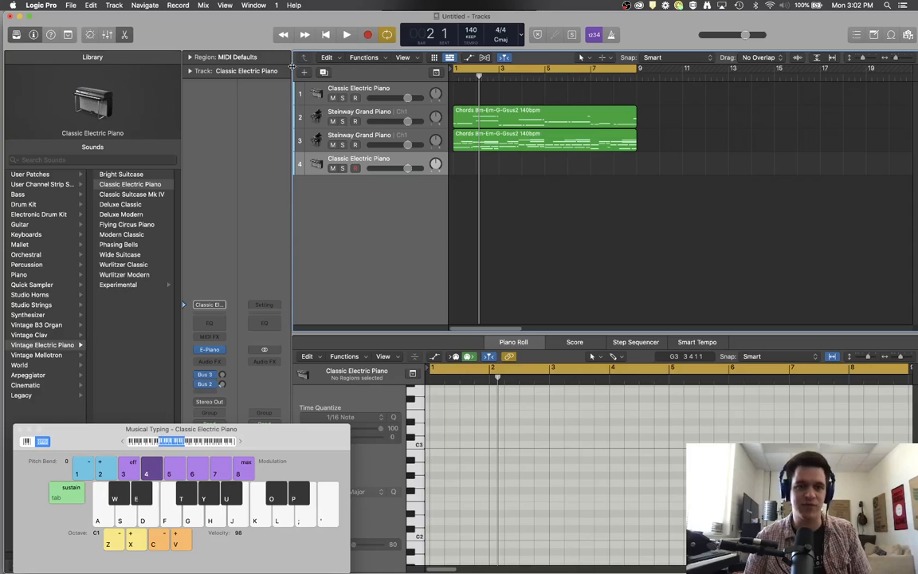
left_click(303, 72)
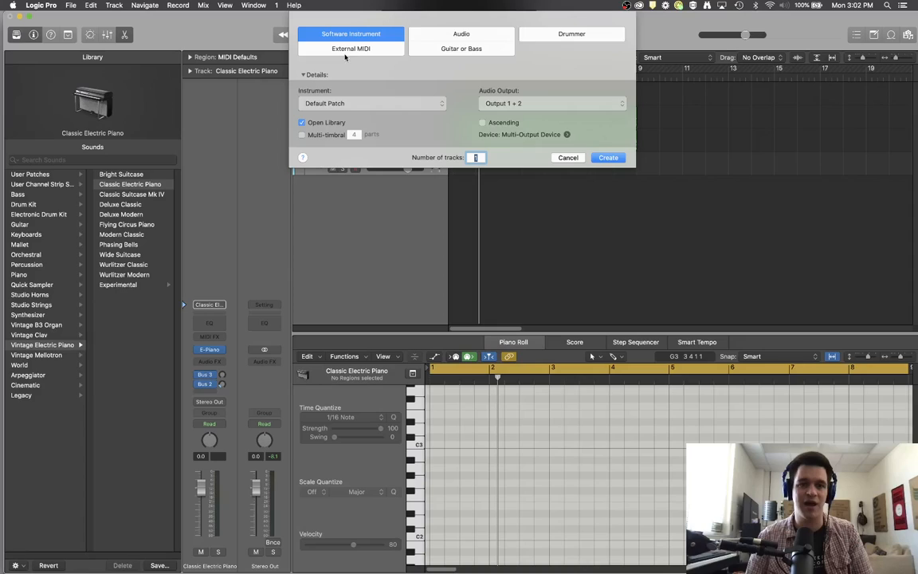
left_click(48, 6)
mouse_move(121, 31)
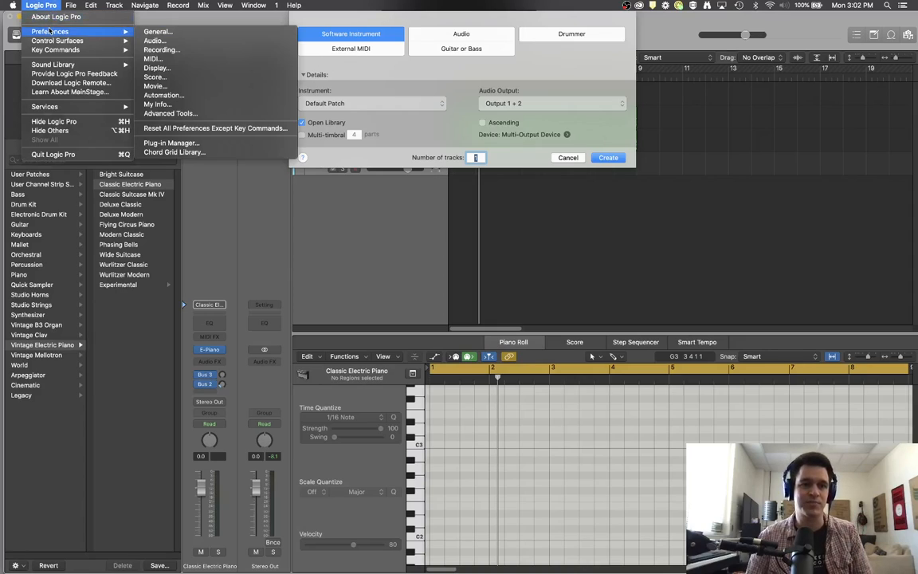
left_click(213, 114)
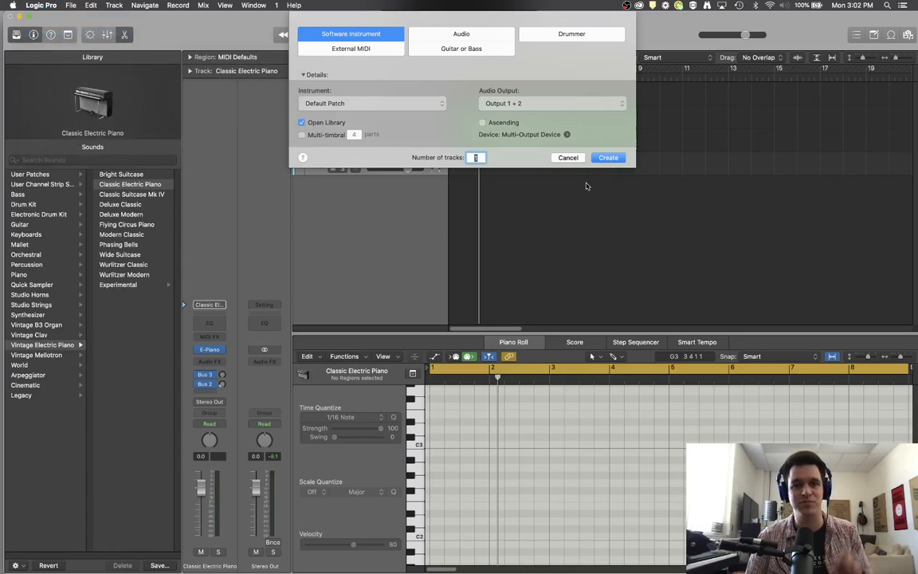
key("Return")
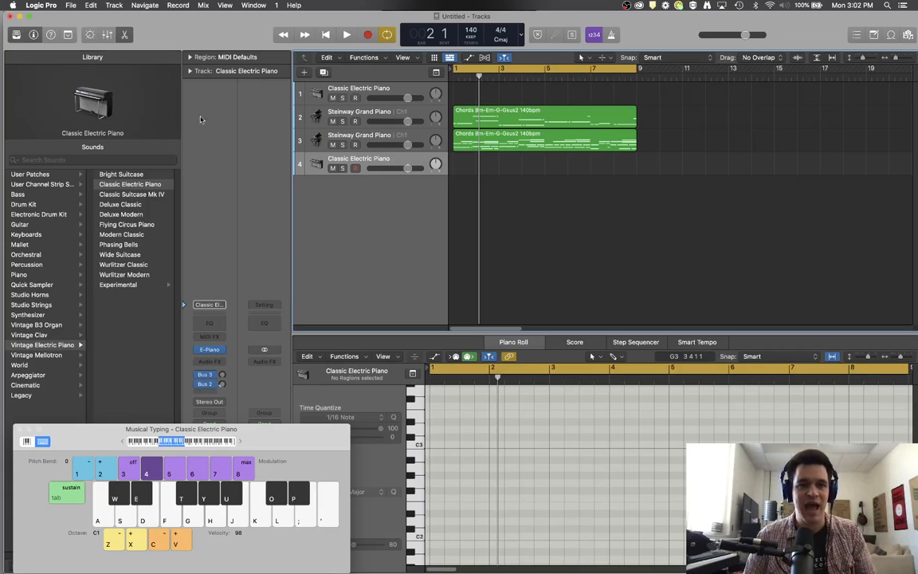
left_click(33, 34)
left_click(34, 35)
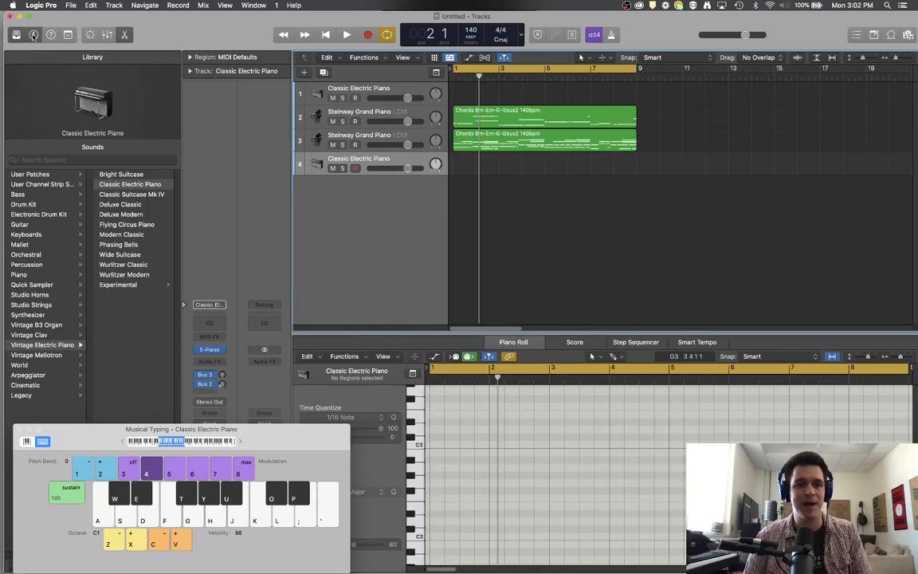
left_click(34, 34)
left_click(33, 34)
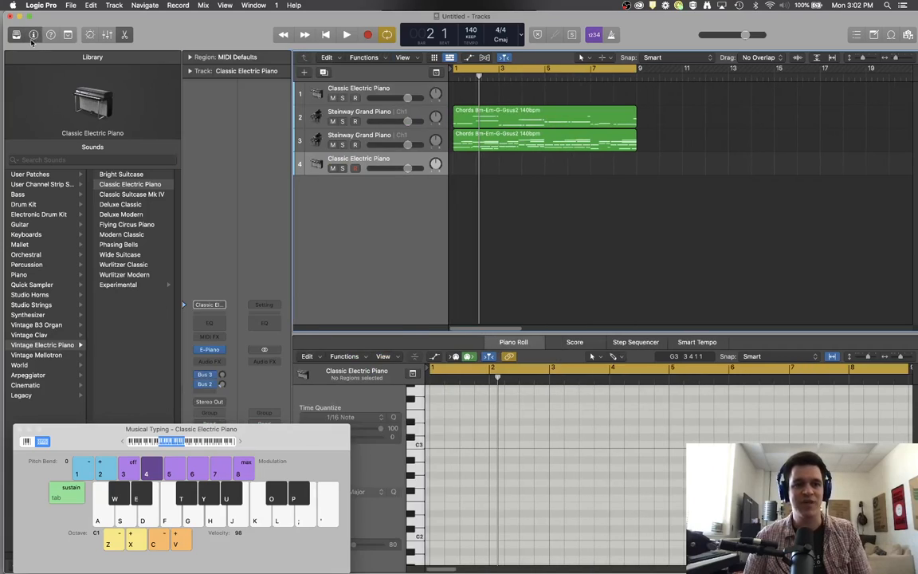
left_click(33, 35)
left_click(34, 34)
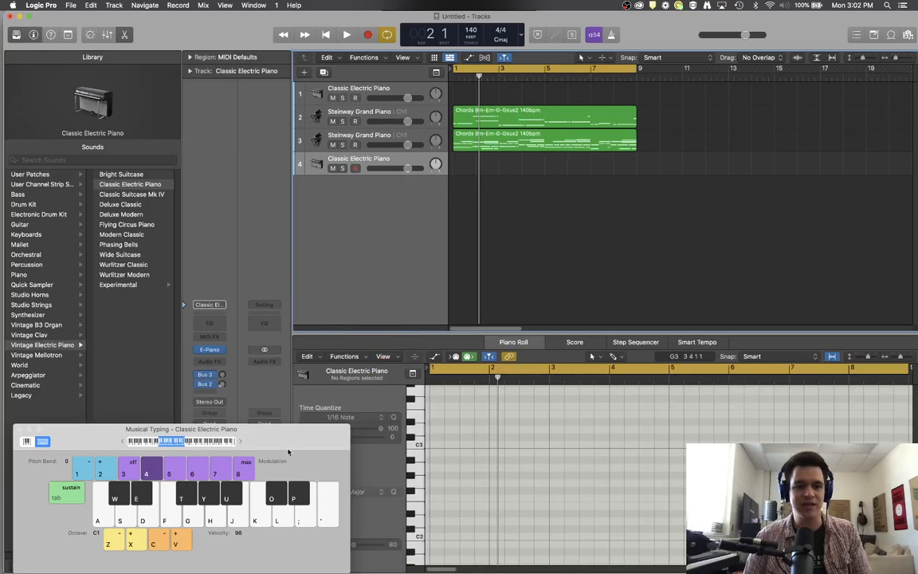
Replace the Vintage Electric Piano instrument on track 4 with Quick Sampler (Single Sample) and move its window clear of the Musical Typing keyboard
left_click_drag(289, 452, 793, 211)
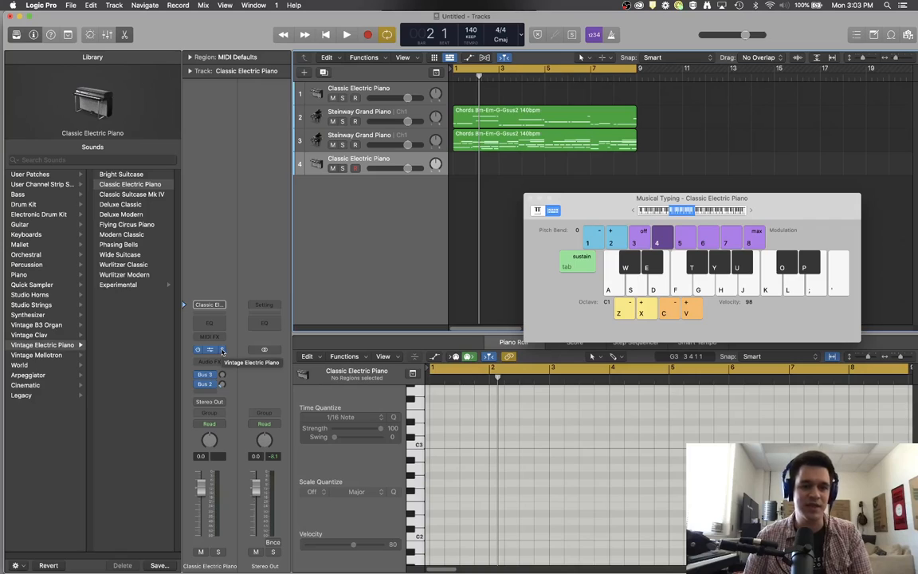
left_click(222, 350)
left_click(210, 352)
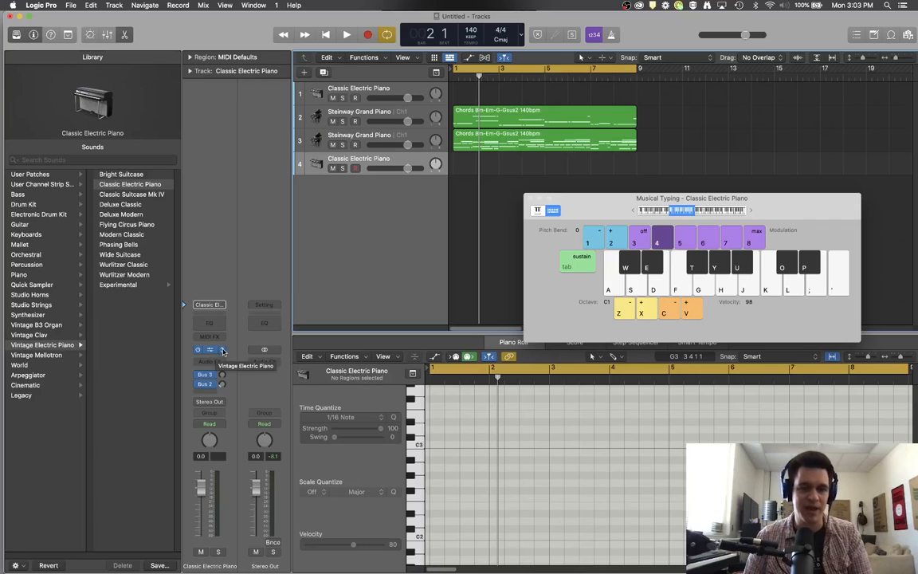
left_click(227, 351)
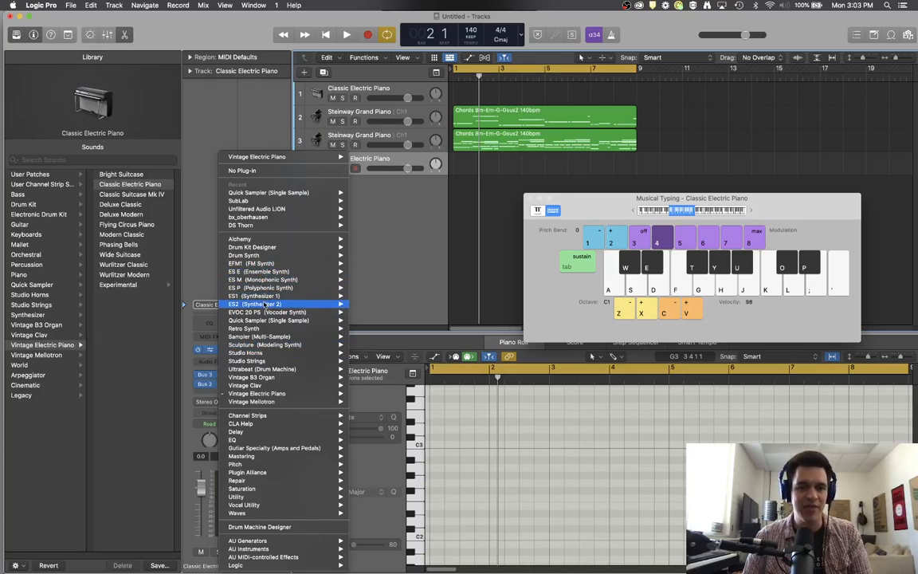
mouse_move(267, 319)
left_click(447, 339)
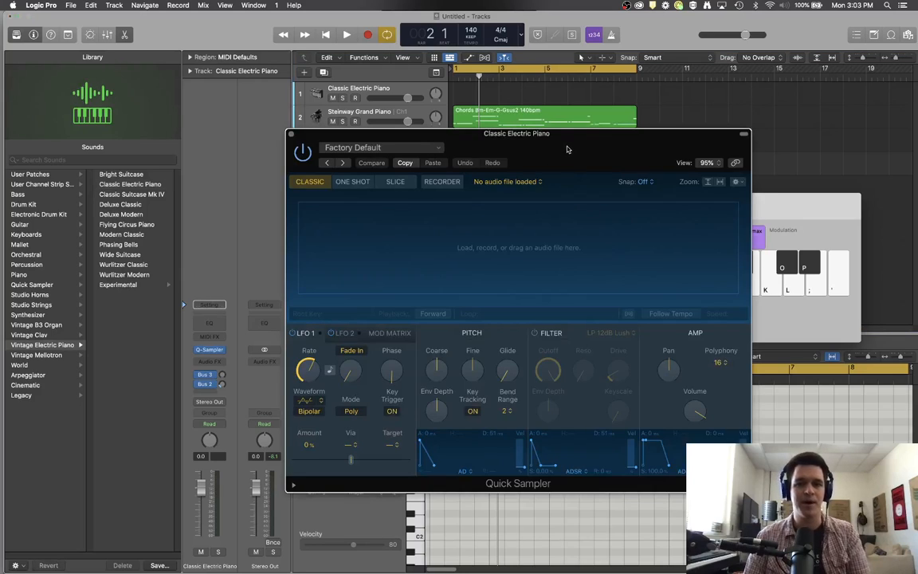
left_click_drag(567, 148, 349, 99)
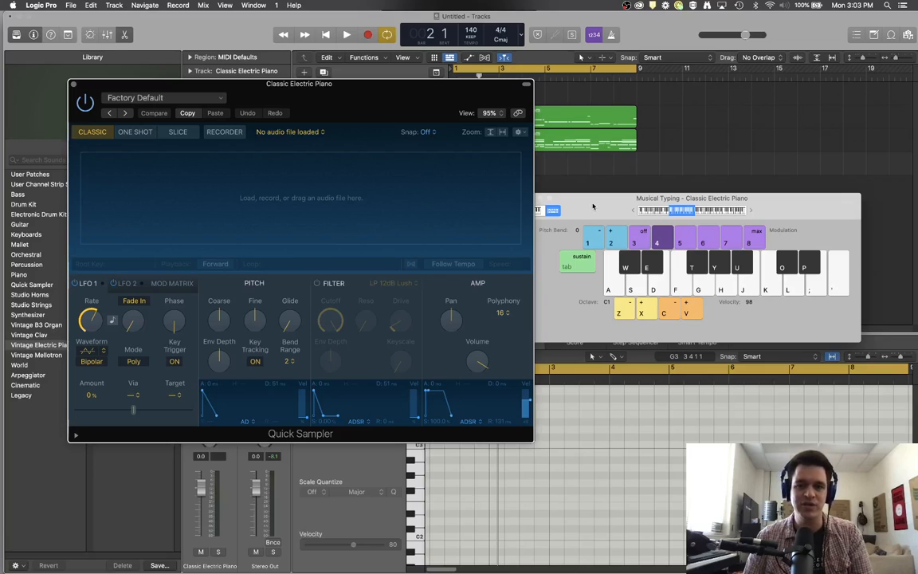
Load MB Hit (3).wav from the Desktop into Quick Sampler using the file browser, and hide the browser
left_click(907, 38)
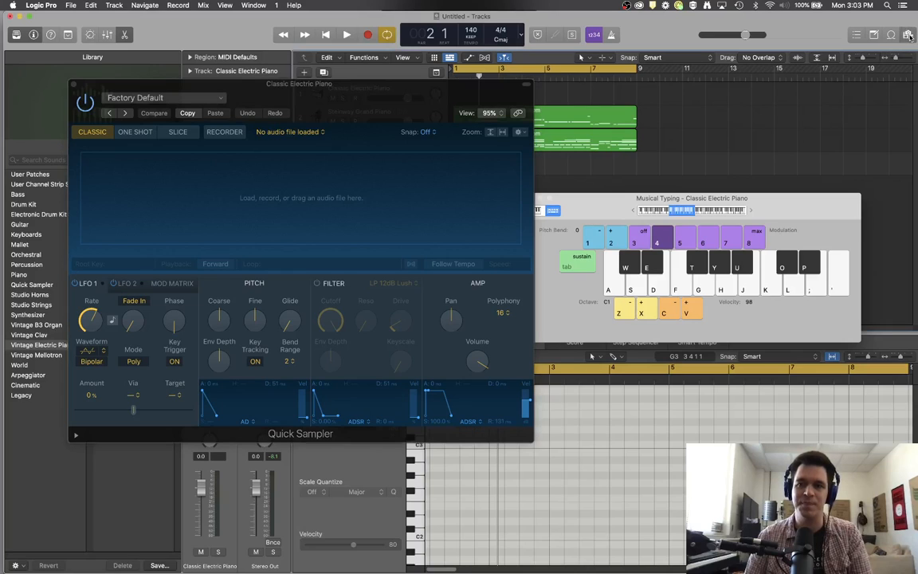
left_click_drag(802, 203, 275, 418)
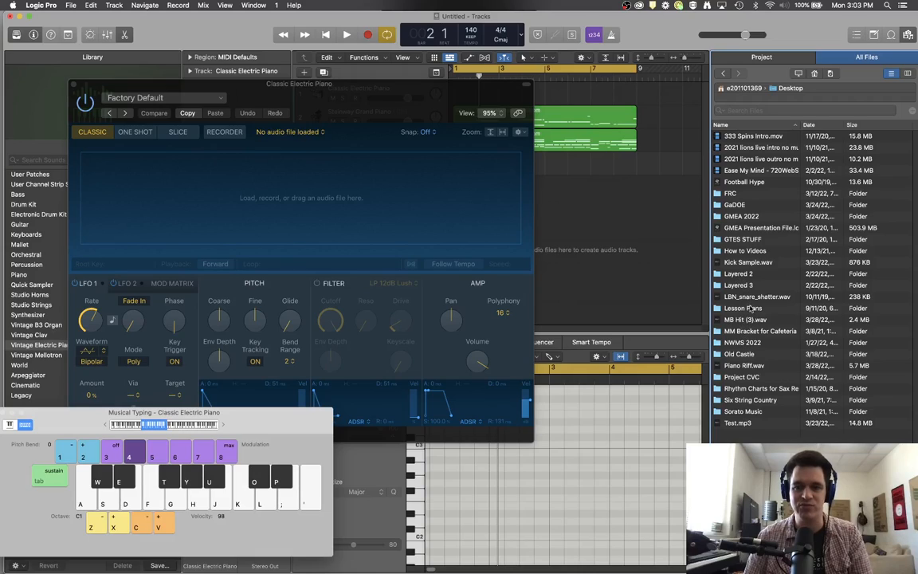
left_click_drag(745, 321, 307, 197)
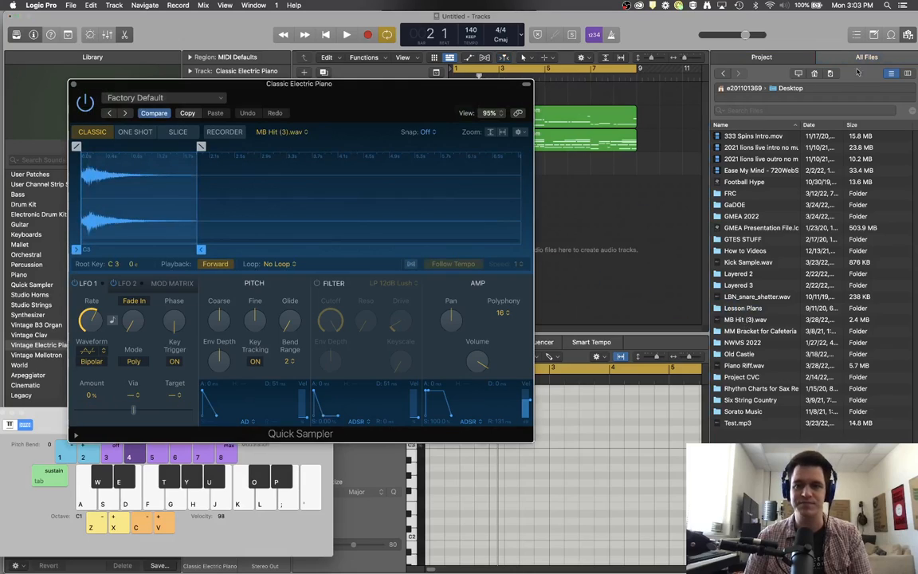
left_click(907, 34)
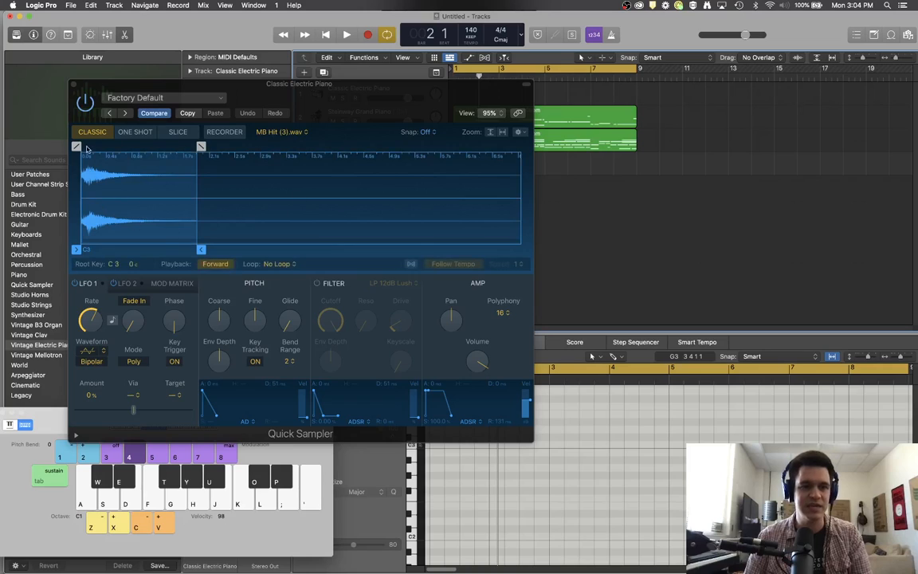
Set the sample start to 0 s in Quick Sampler and move the Musical Typing keyboard below the waveform
left_click_drag(341, 101, 547, 96)
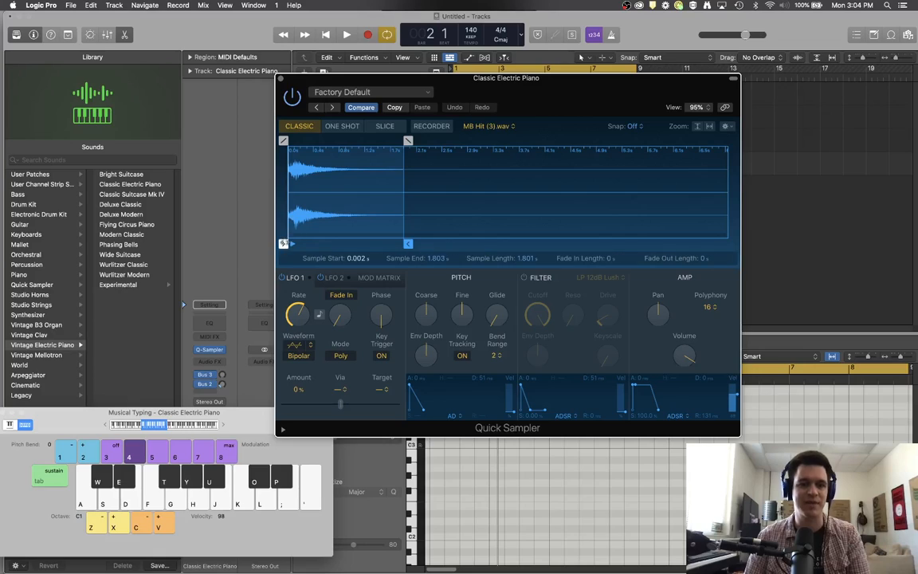
mouse_move(282, 243)
left_mouse_down()
mouse_move(300, 243)
mouse_move(283, 243)
left_mouse_up()
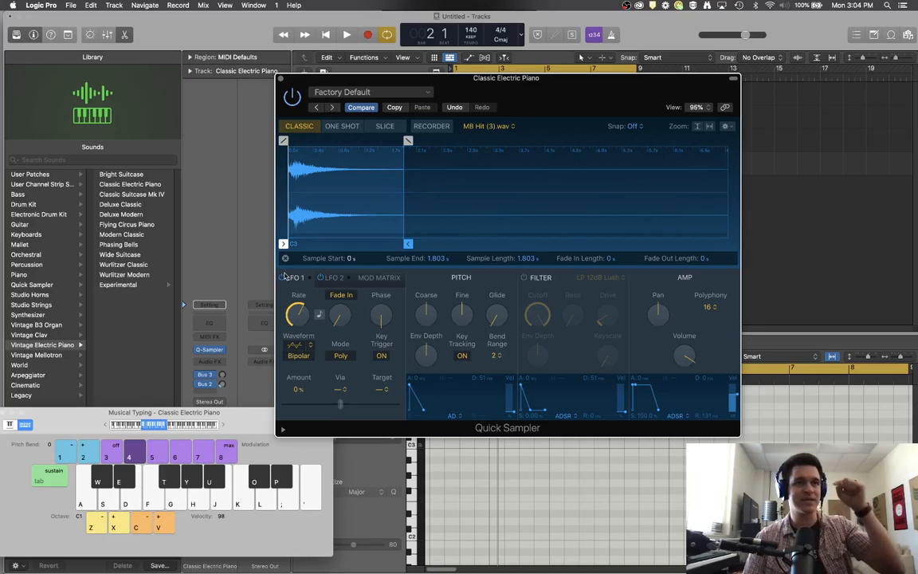
left_click_drag(243, 423, 274, 244)
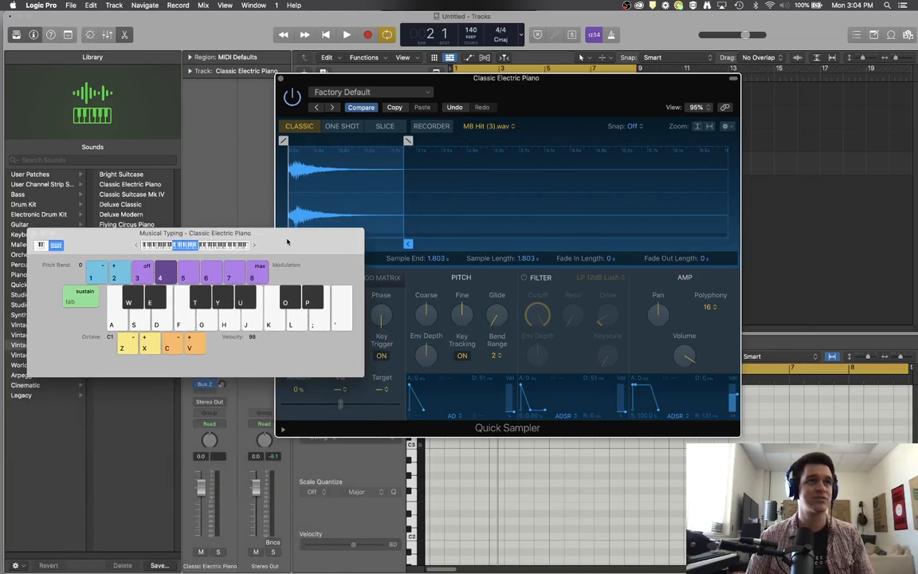
left_click_drag(288, 242, 335, 406)
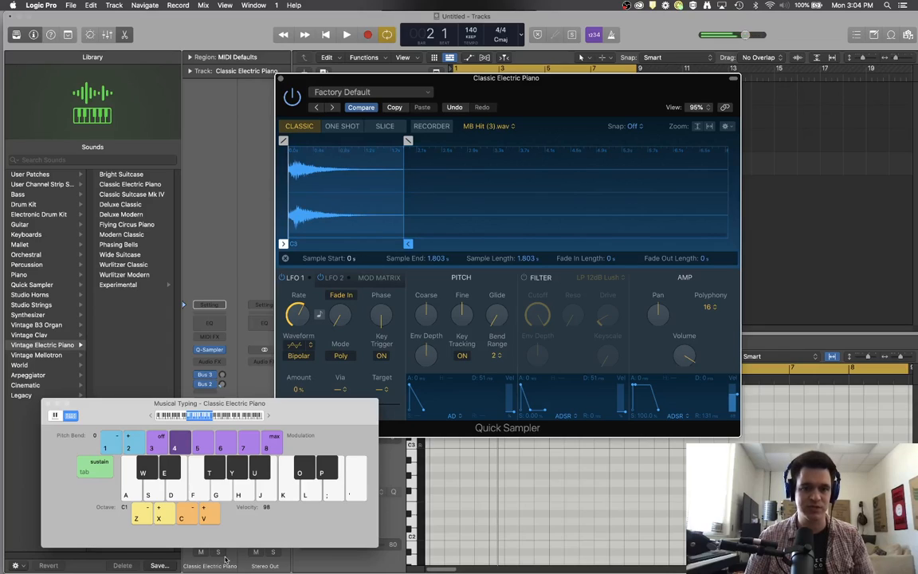
Raise the Musical Typing octave to C3 and play a test note on the sample
key("z")
left_click(159, 519)
left_click(159, 519)
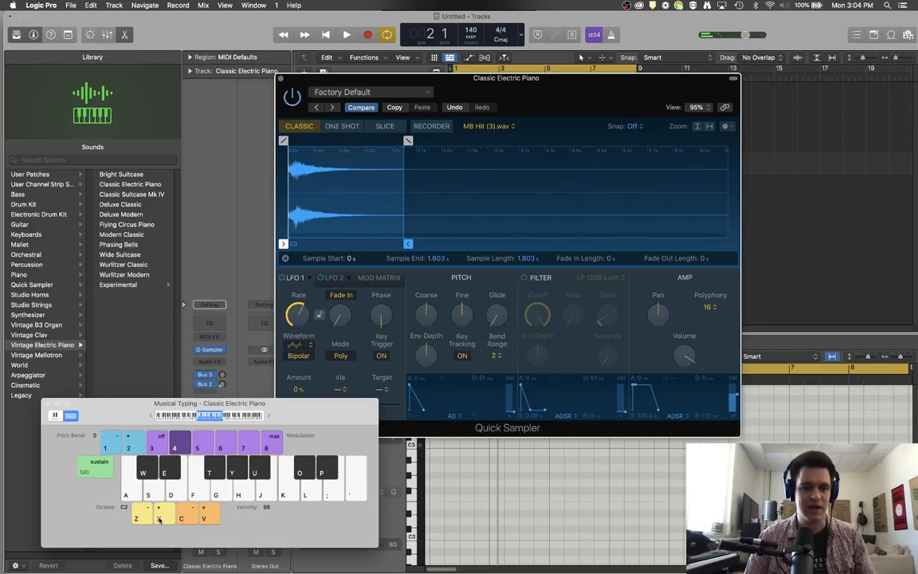
left_click(160, 518)
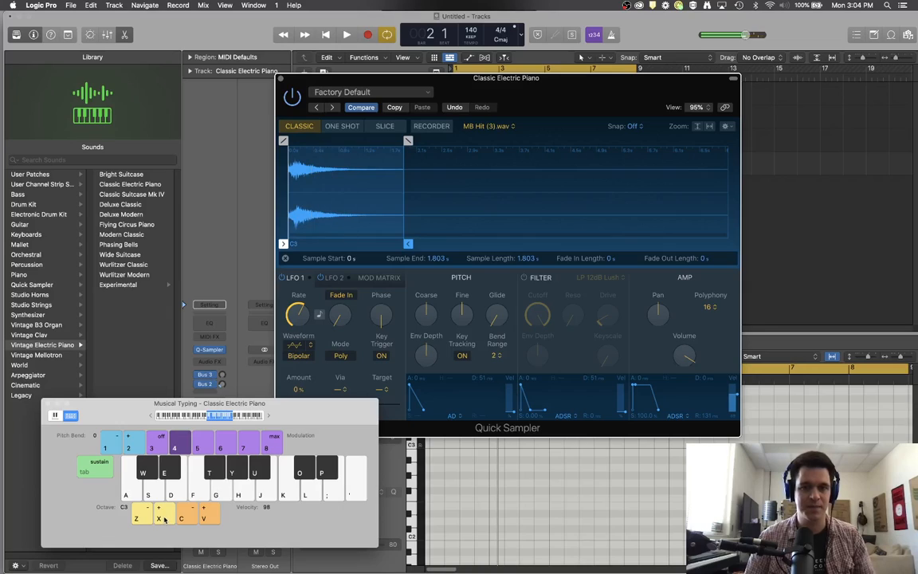
key("g")
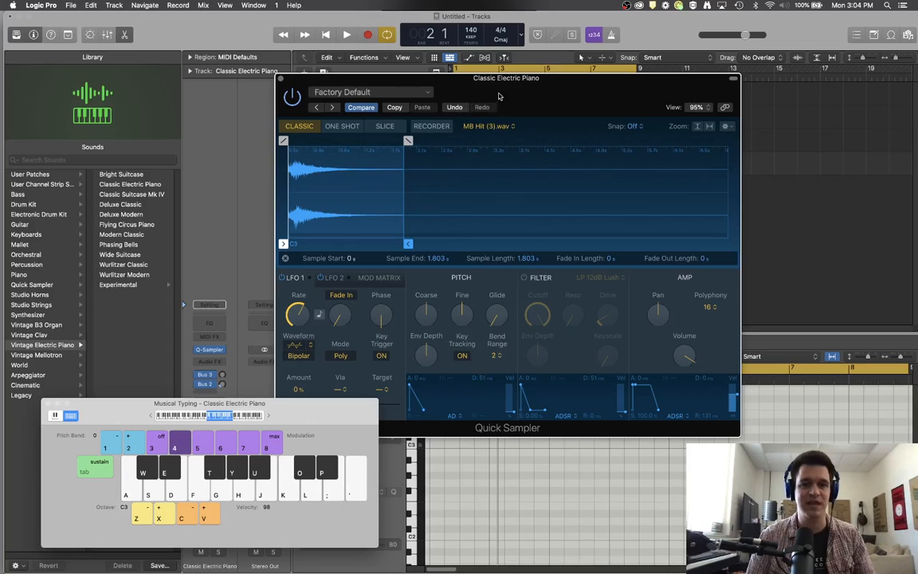
Move the Quick Sampler window aside to uncover the track headers and audition the sample with repeated G notes and an A
left_click_drag(495, 93, 657, 98)
left_click_drag(407, 168, 396, 170)
left_click_drag(616, 86, 574, 86)
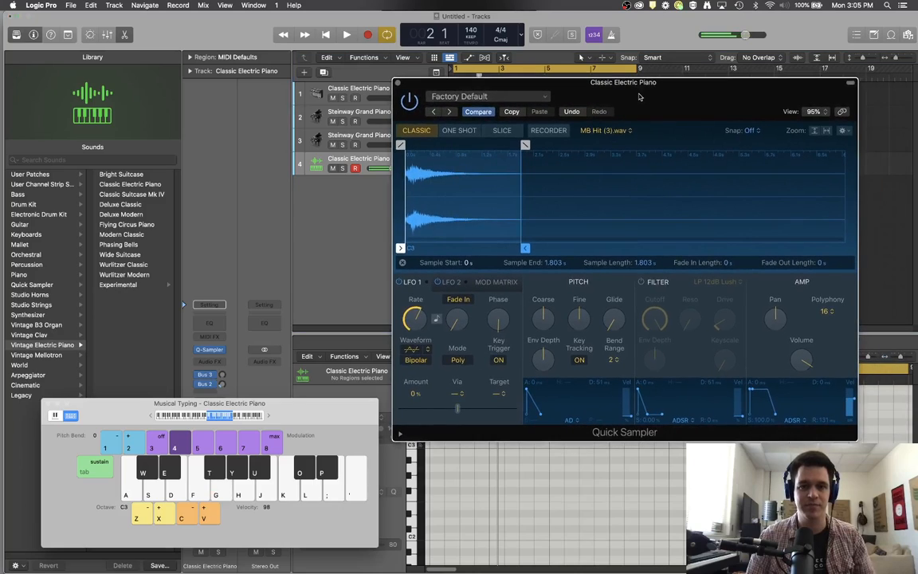
key("g")
key("g")
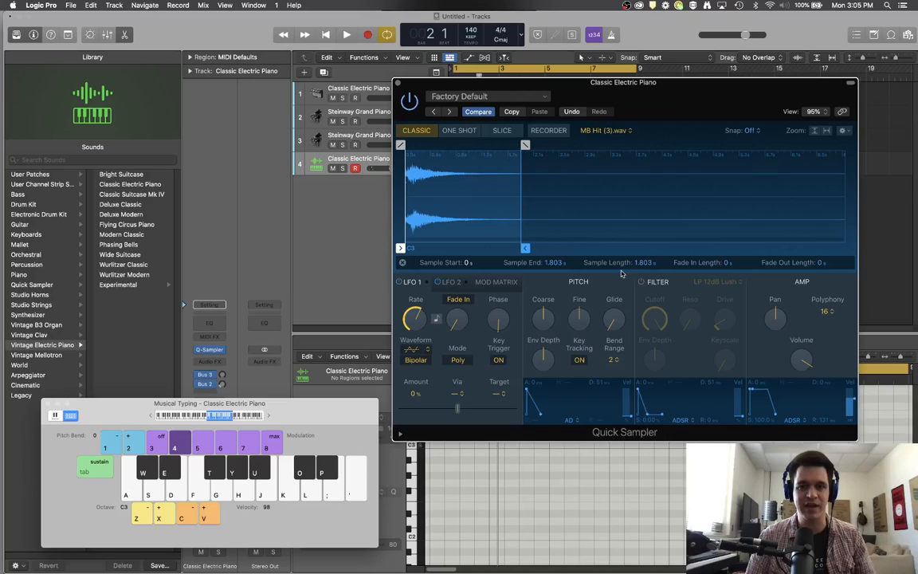
key("g")
key("g")
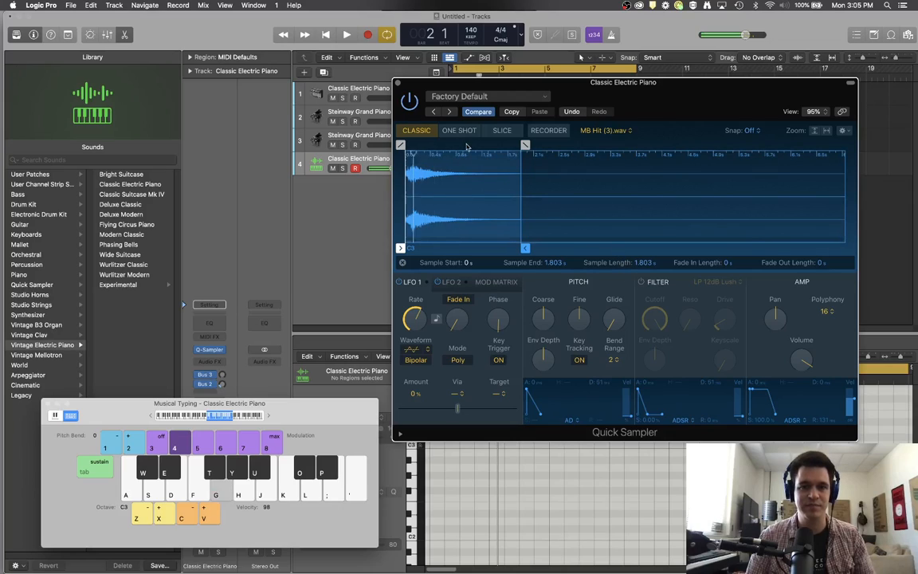
key("h")
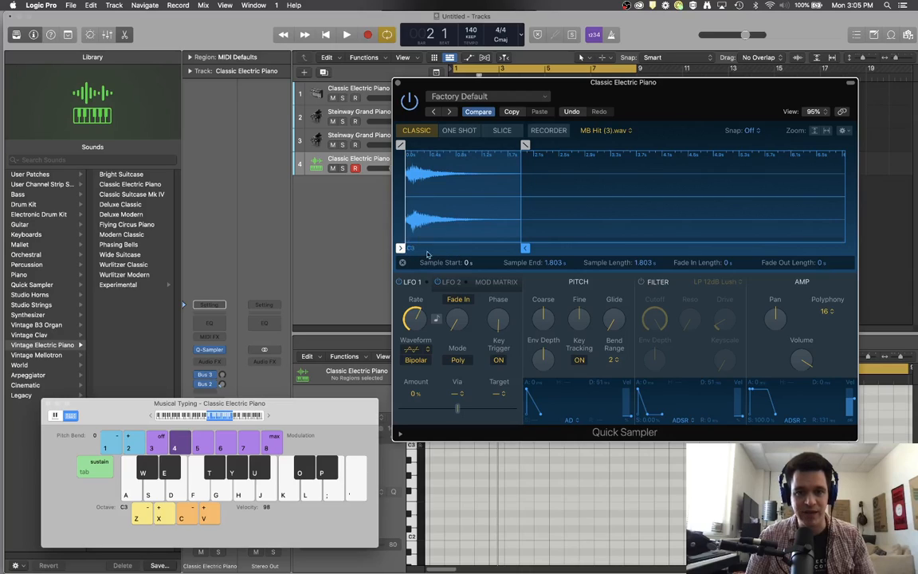
Audition the sample at its C3 root note using the Musical Typing keyboard
left_click(131, 495)
left_click(129, 494)
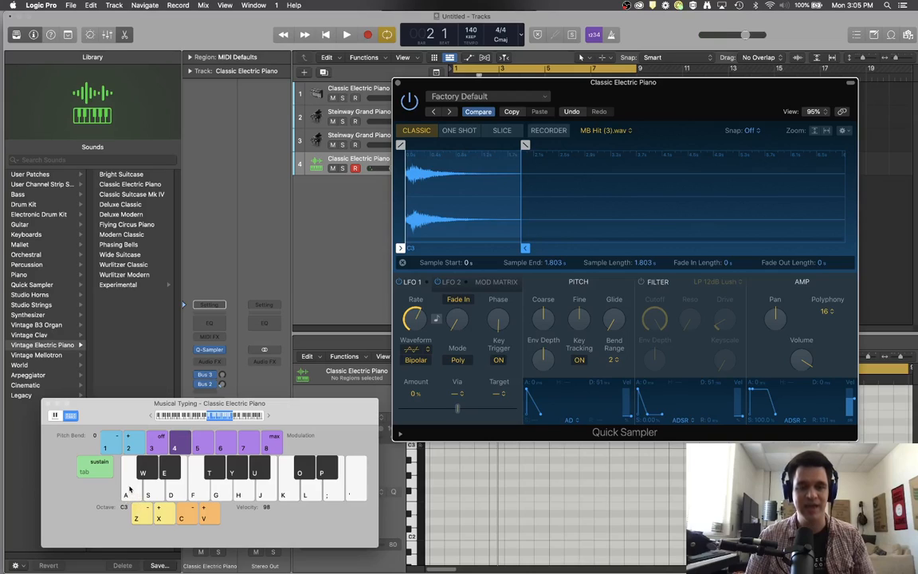
key("a")
key("a")
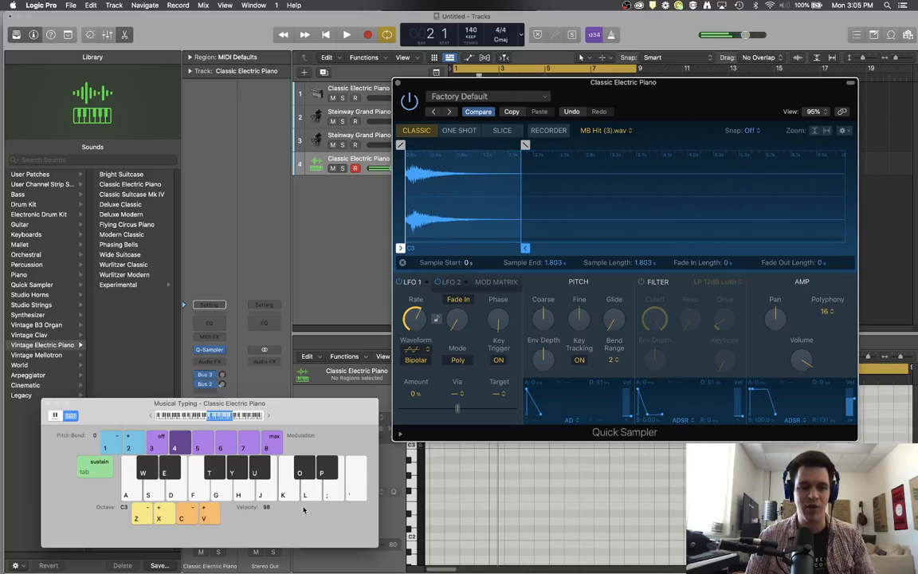
Switch the Musical Typing octave to C4, lower it to C2, and play a run of notes to hear the sample at different pitches
left_click(162, 516)
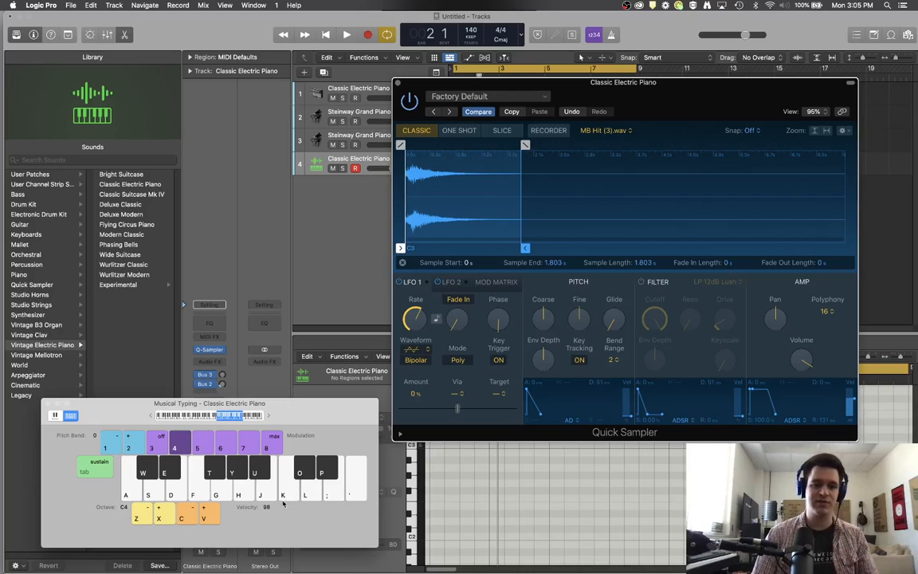
key("z")
key("z")
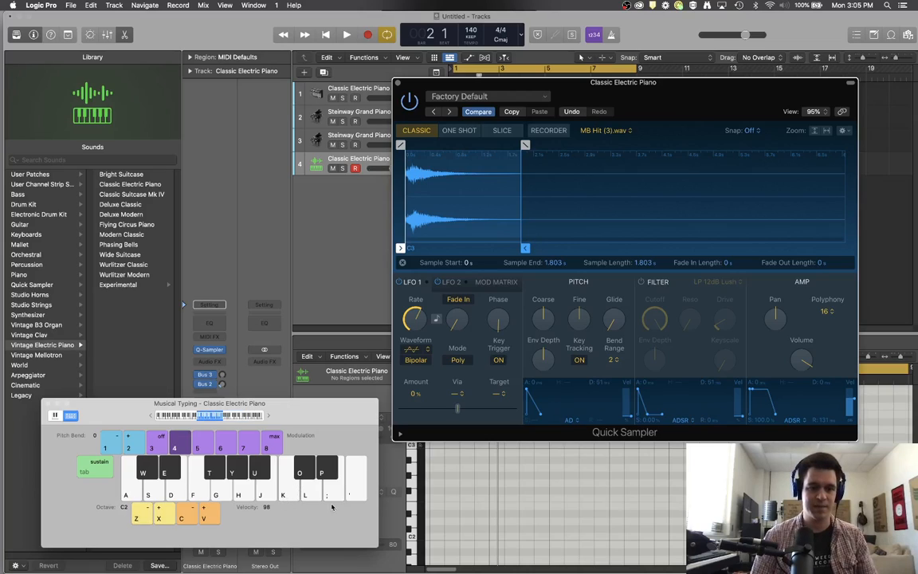
left_click(284, 494)
left_click(285, 494)
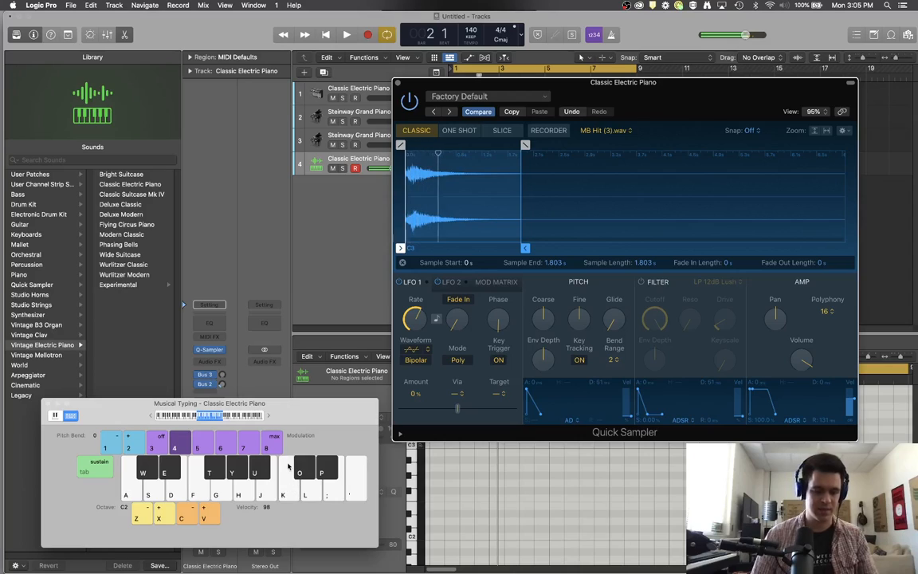
left_click(289, 467)
key("h")
key("g")
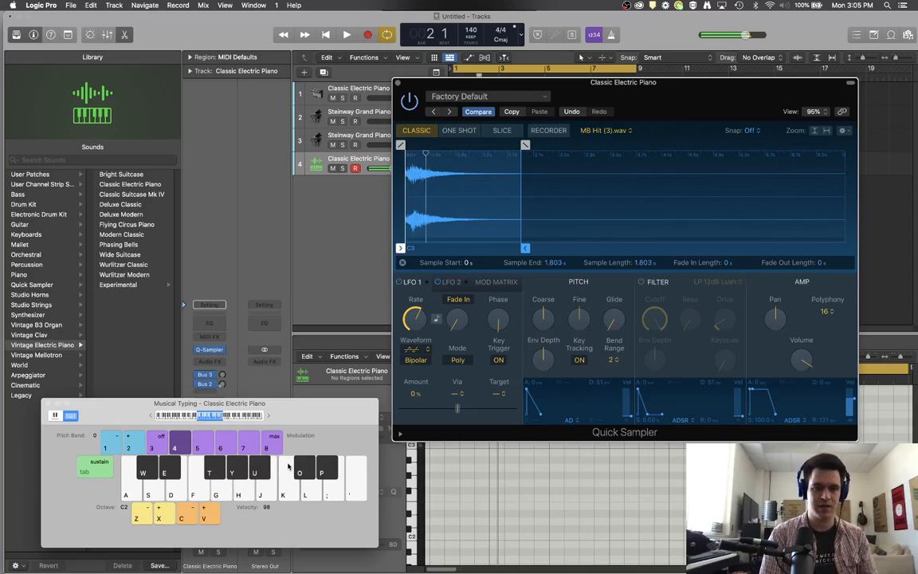
key("h")
key("j")
left_click(288, 467)
key("semicolon")
key("l")
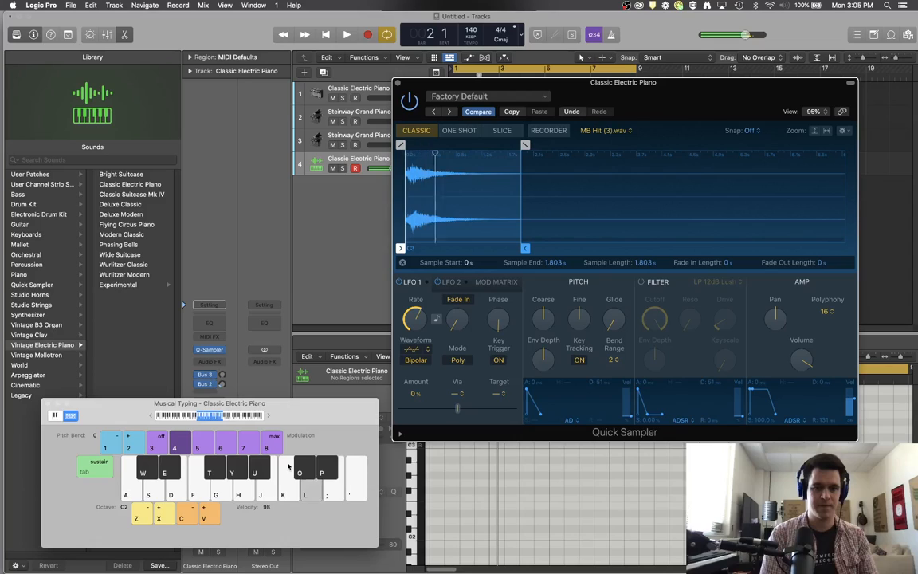
key("k")
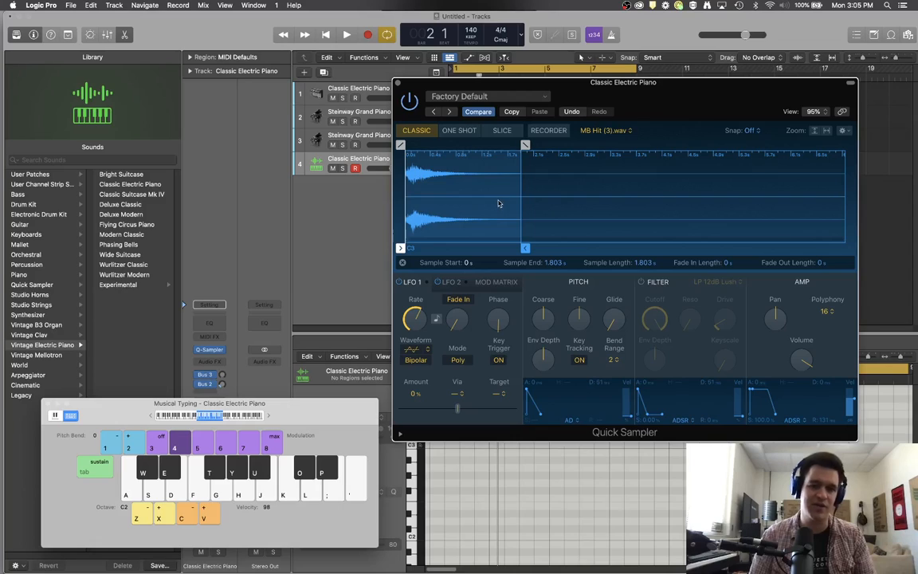
Try the sample in One Shot mode by playing repeated C3 notes, and return Quick Sampler to Classic mode
left_click(458, 130)
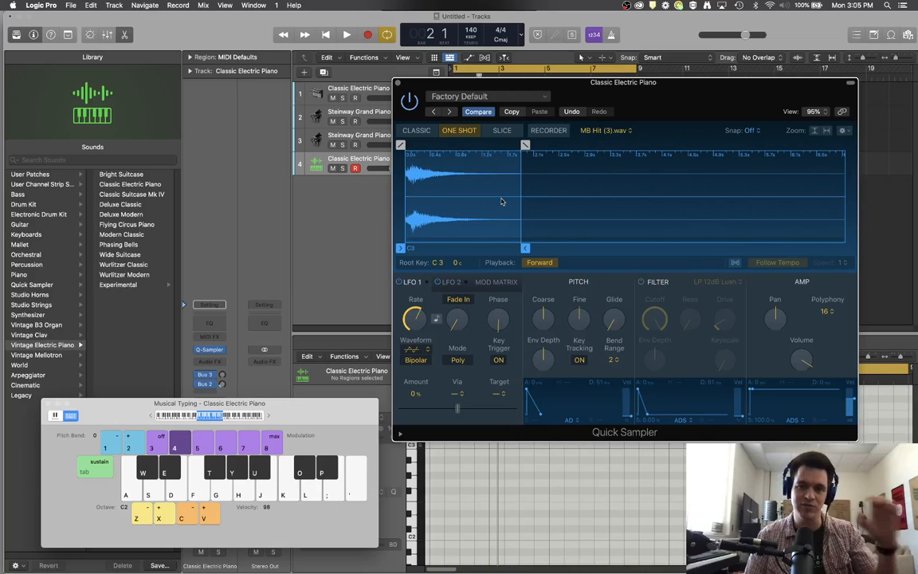
key("k")
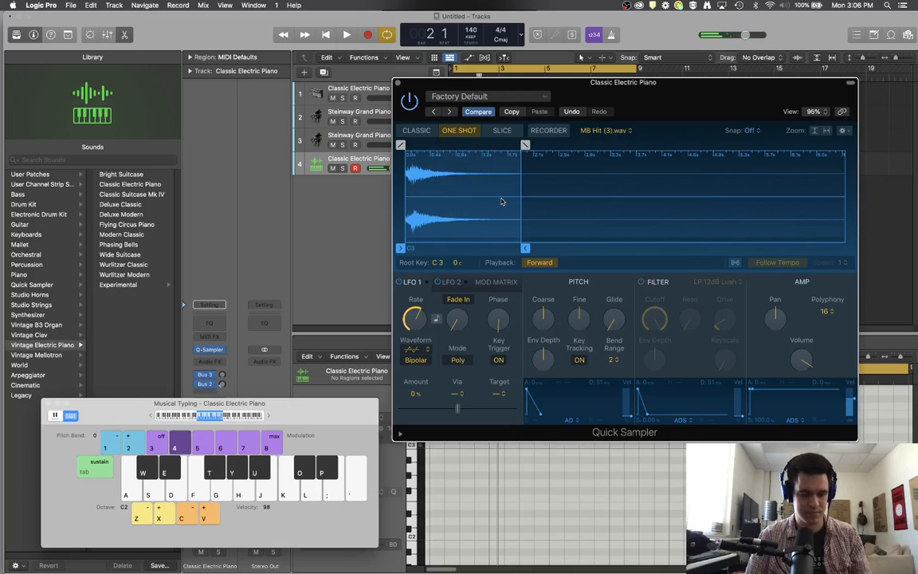
key("k")
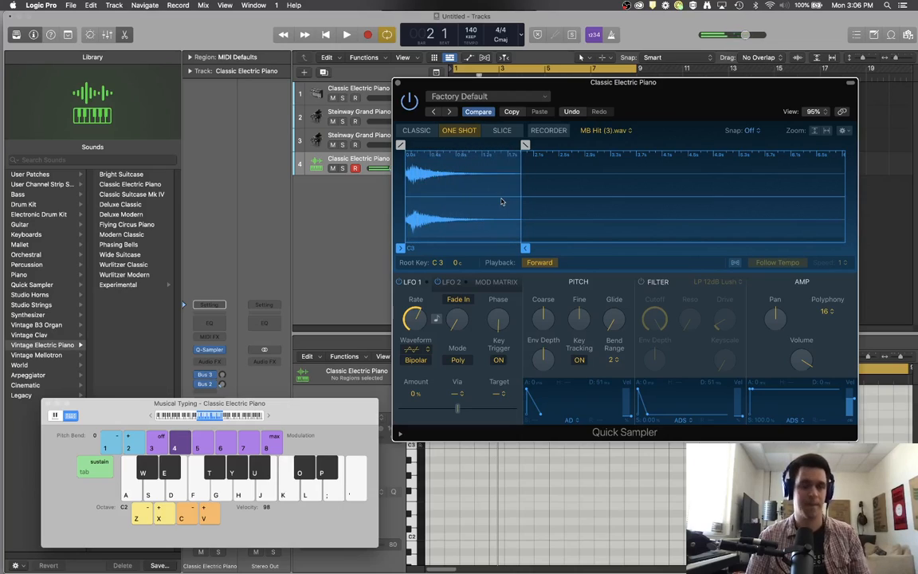
key("k")
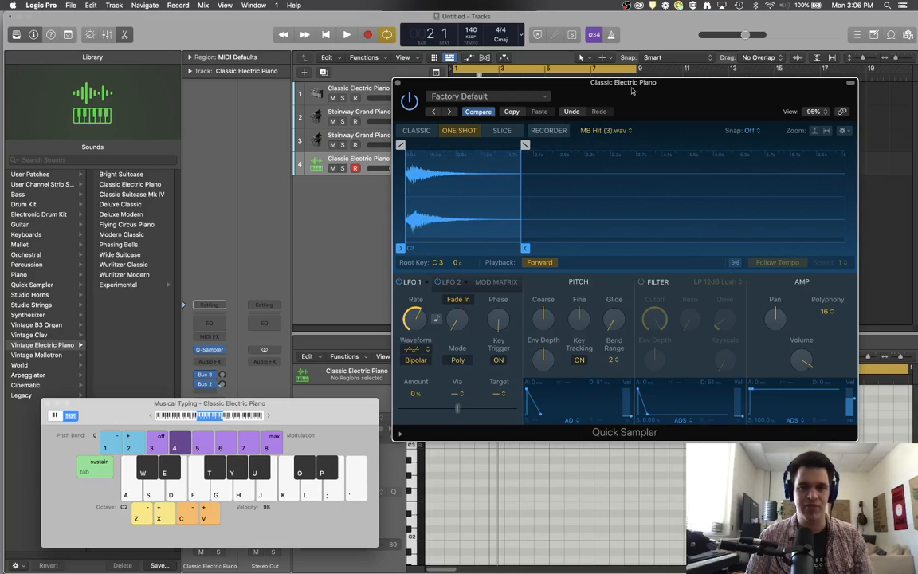
left_click(412, 133)
Mute both Steinway Grand Piano tracks and close the Quick Sampler window
left_click_drag(626, 98, 543, 209)
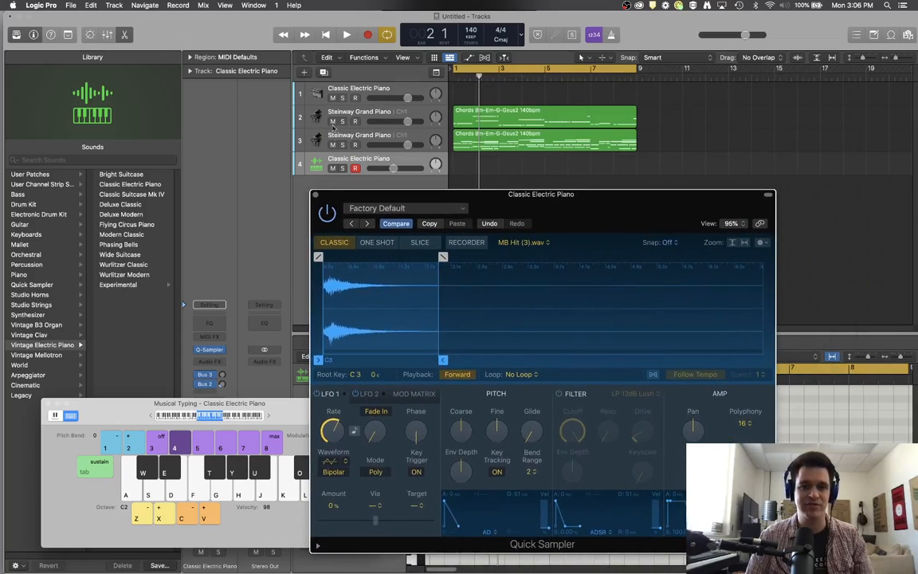
left_click_drag(333, 123, 333, 145)
left_click(315, 195)
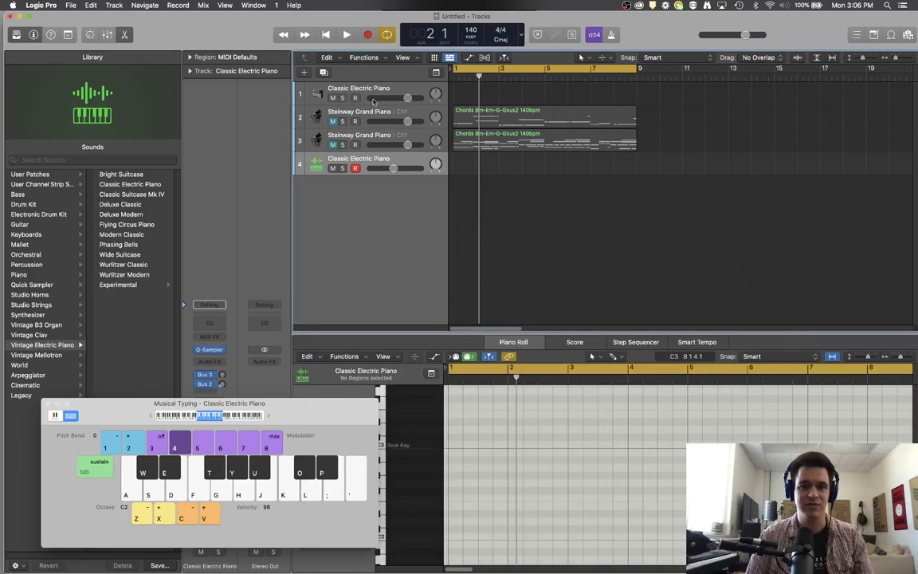
Record a melody about four bars long from bar 1 on sampler track 4 using Musical Typing
left_click(371, 35)
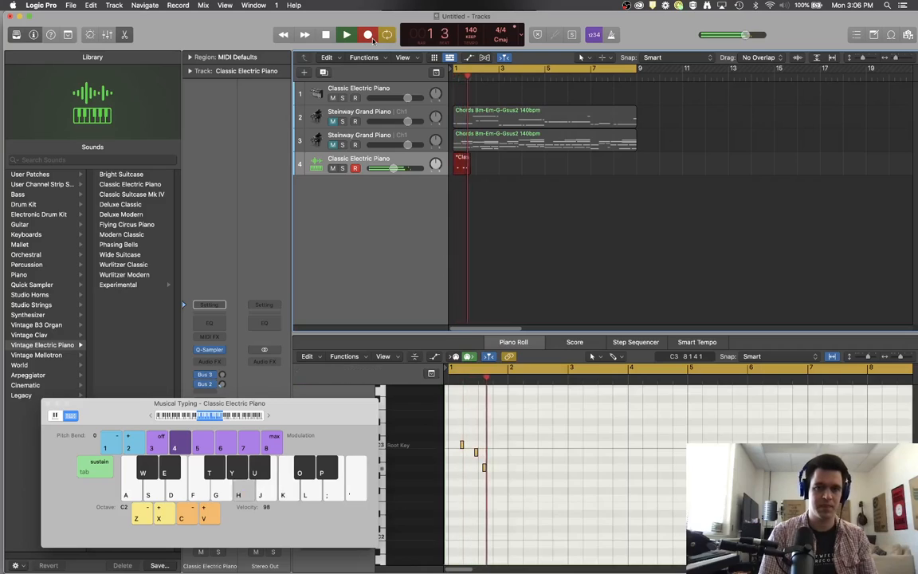
key("f")
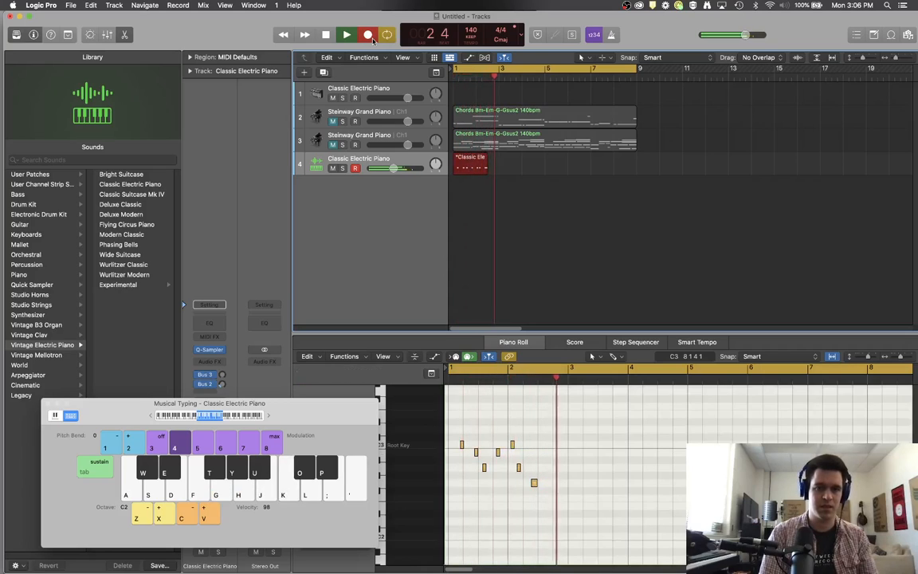
key("u")
key("h")
key("g")
key("h")
key("u")
key("k")
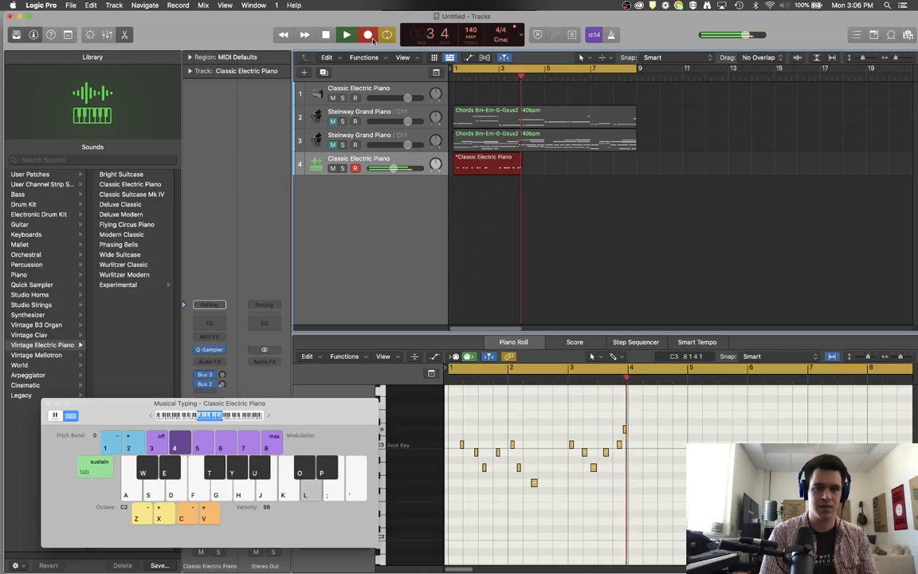
key("l")
key("k")
key("u")
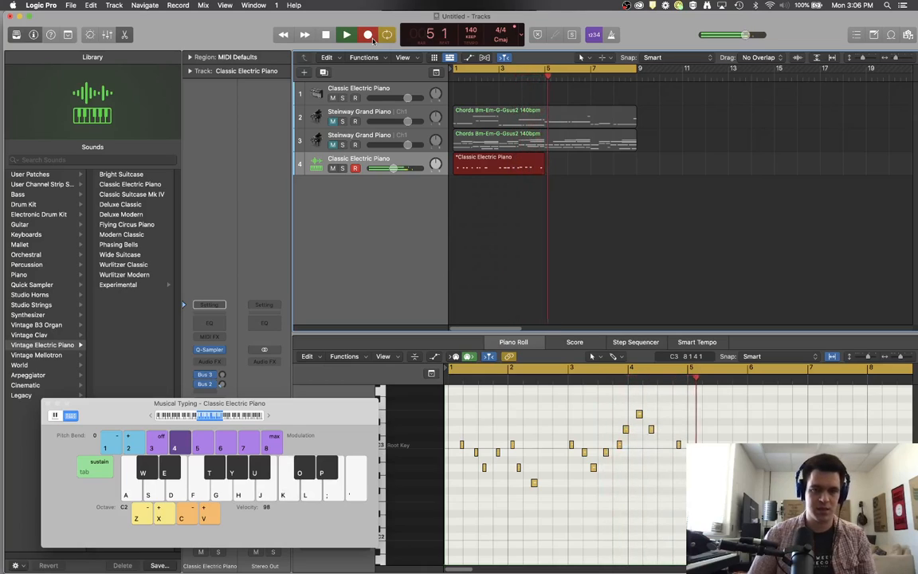
key("space")
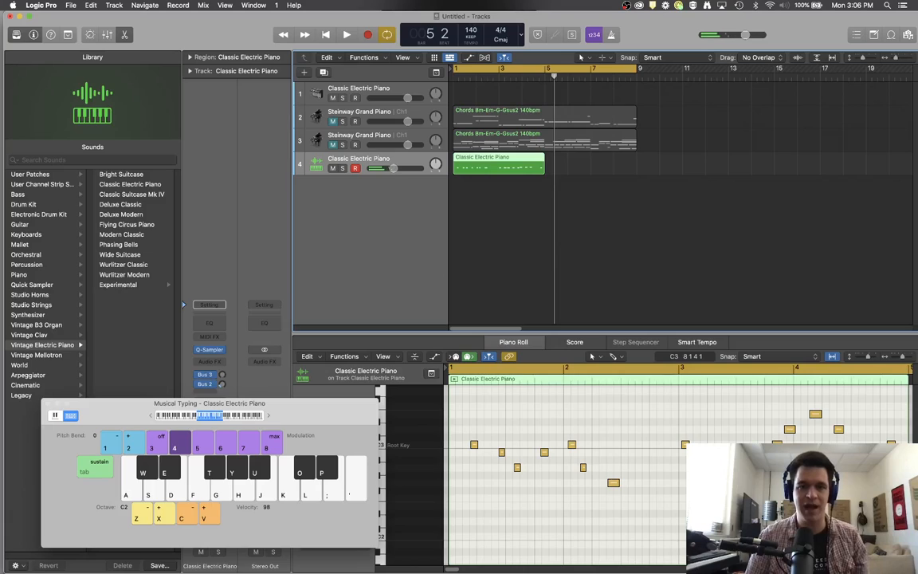
Play back the recorded melody from the start and mute track 4
left_click(325, 34)
key("space")
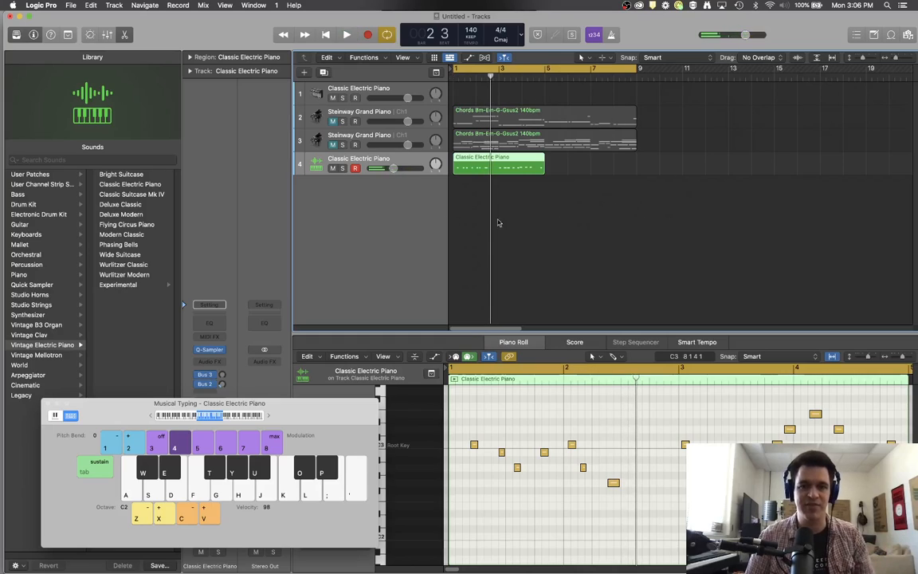
left_click(332, 169)
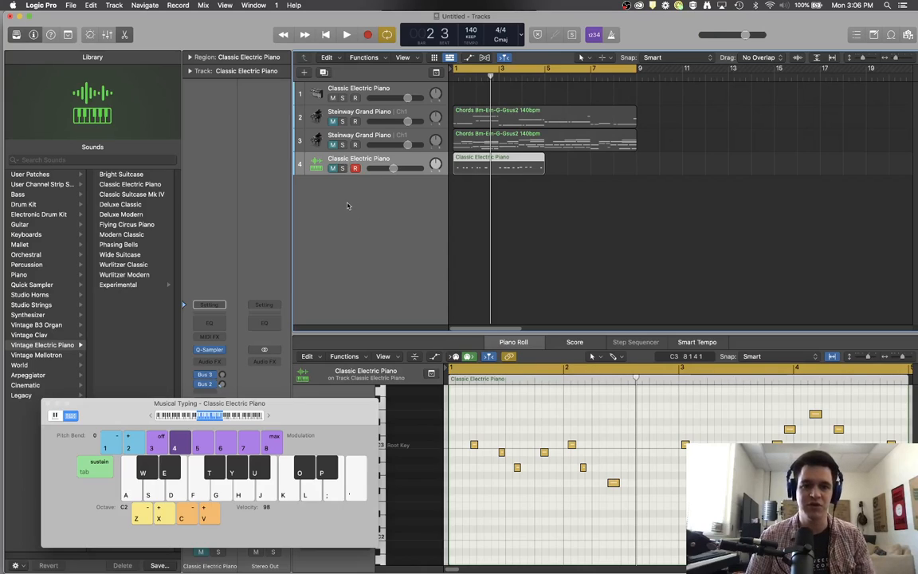
Add a new software instrument track and replace its electric piano instrument with Quick Sampler (Single Sample) in stereo
right_click(345, 199)
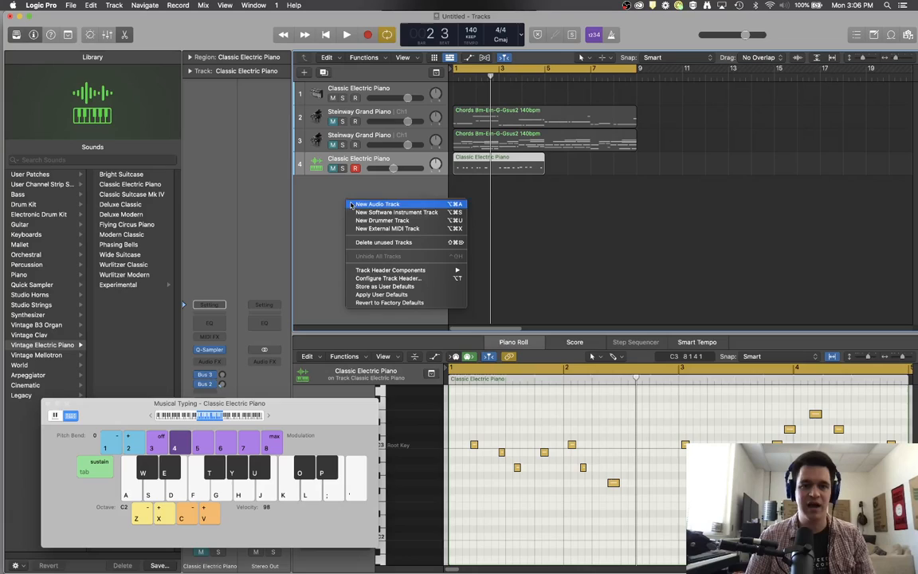
left_click(379, 212)
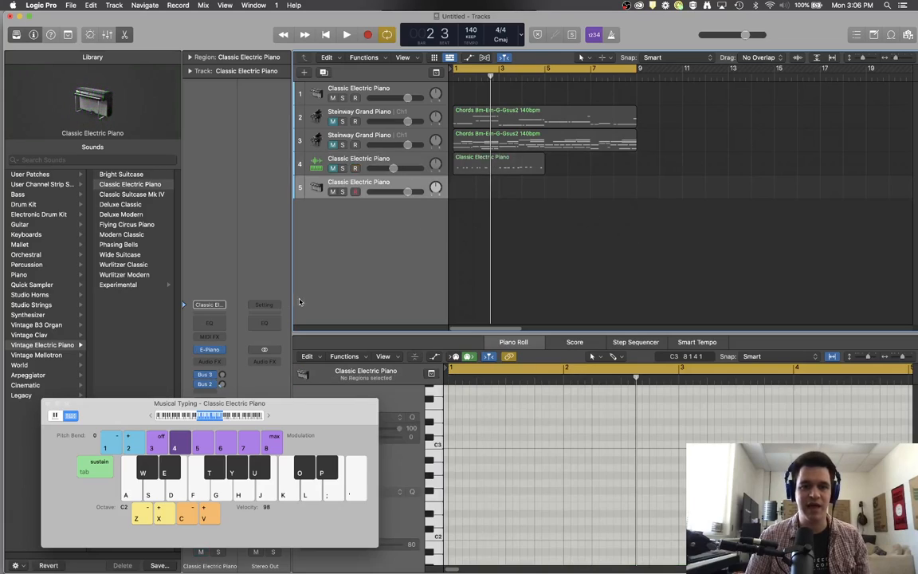
left_click(223, 352)
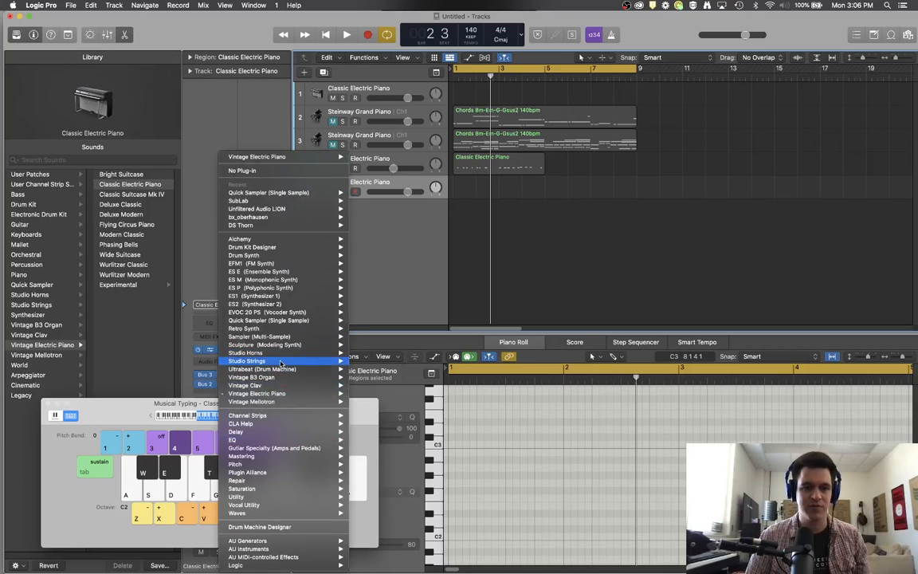
mouse_move(294, 321)
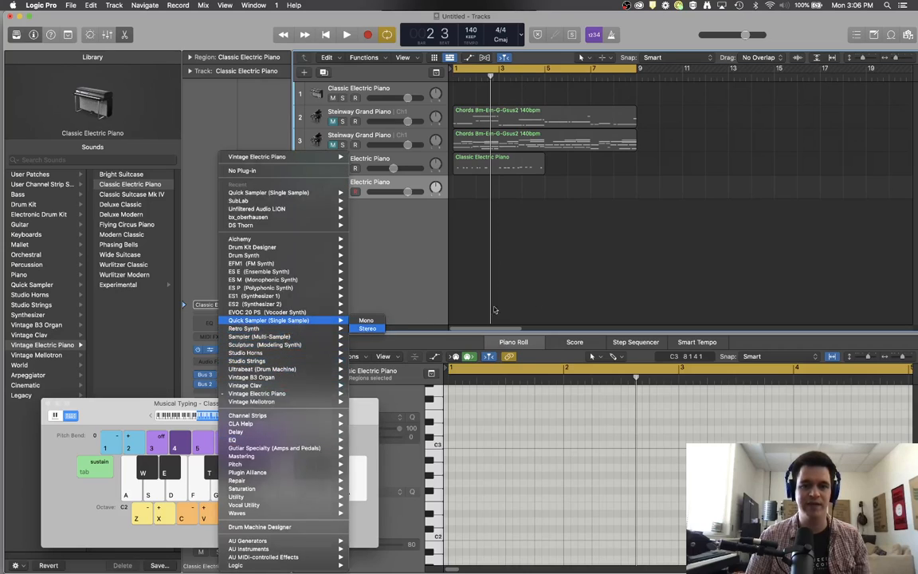
left_click(367, 328)
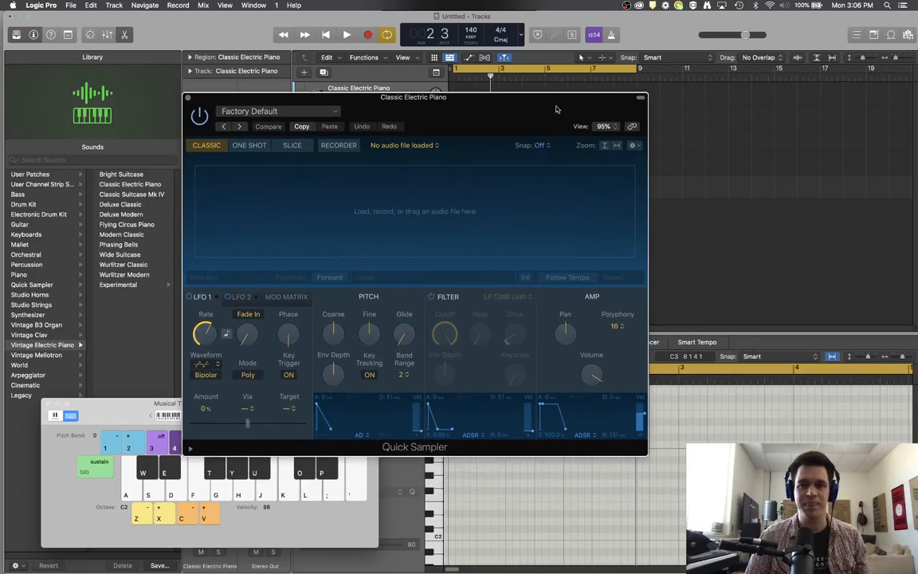
Load Kick Sample.wav from the Desktop into Quick Sampler and audition it with repeated C3 notes
left_click(908, 35)
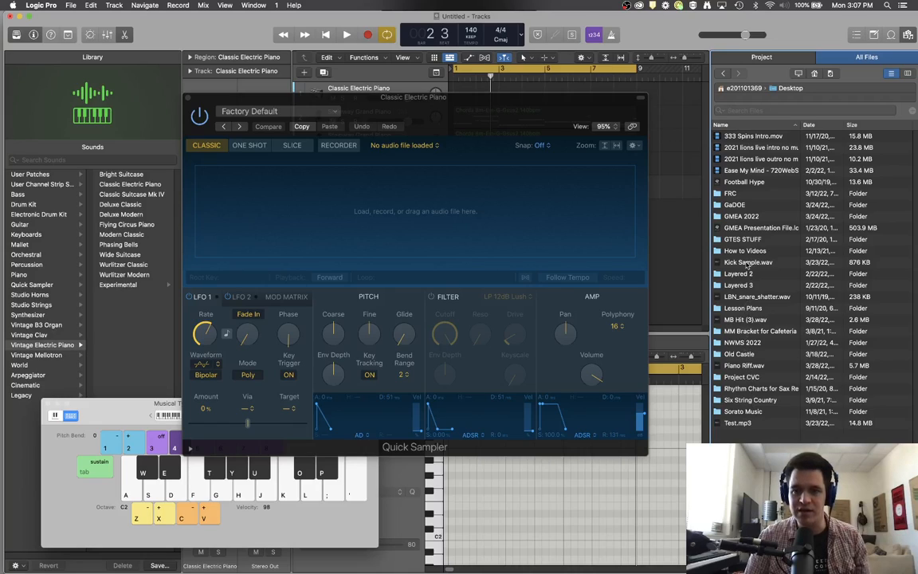
left_click_drag(747, 263, 334, 233)
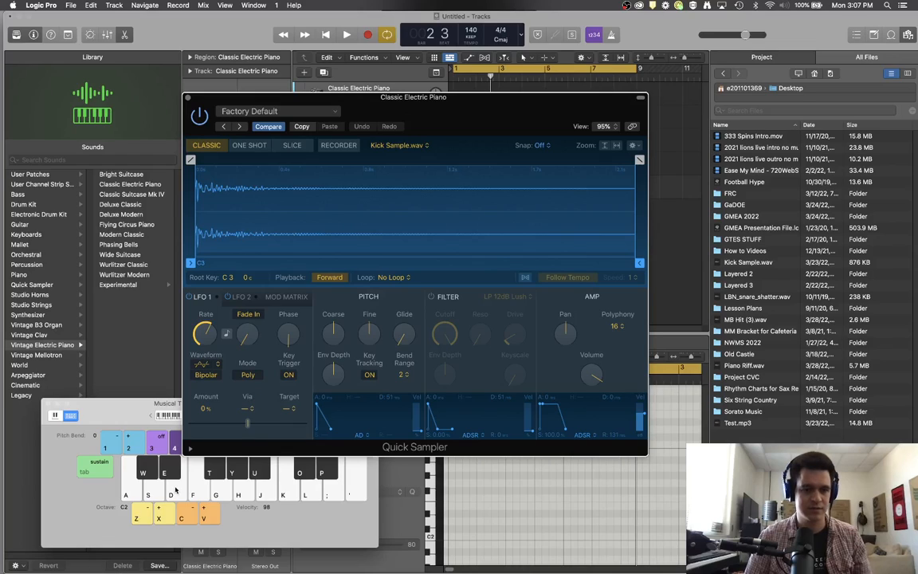
left_click(291, 492)
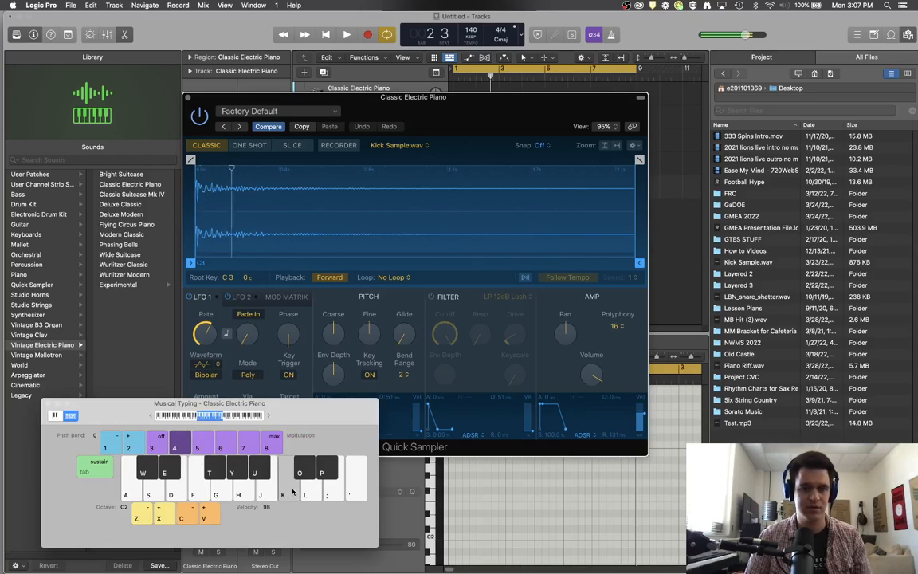
left_click(287, 494)
left_click(287, 494)
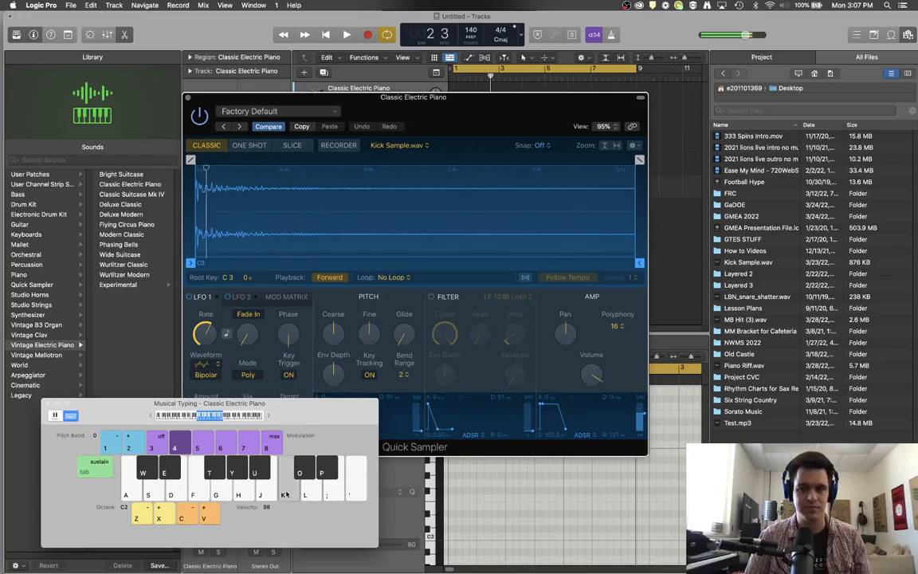
left_click(287, 494)
left_click(288, 494)
left_click(288, 494)
left_click(288, 494)
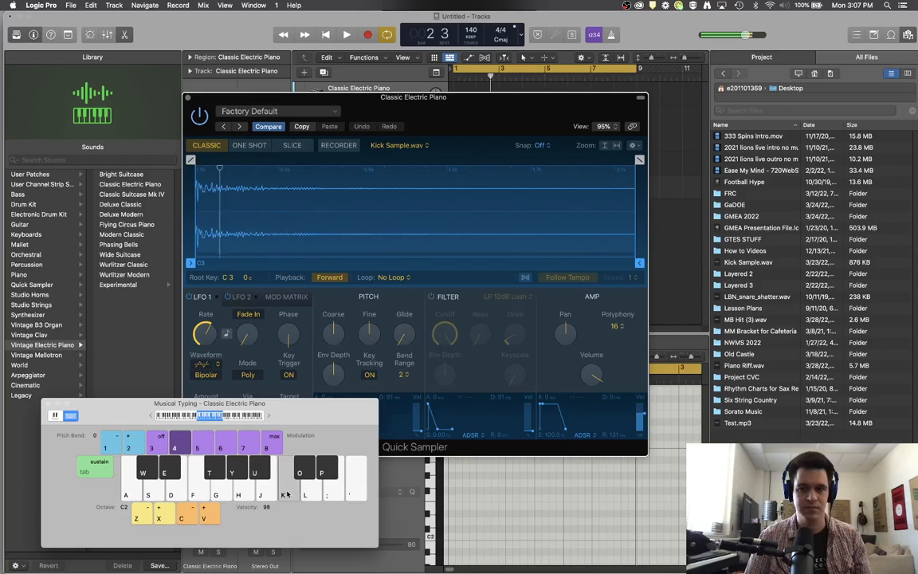
Play the kick sample at different pitches between E2 and D3 on the Musical Typing keyboard
left_click(309, 495)
left_click(310, 496)
left_click(309, 496)
left_click(238, 494)
left_click(238, 494)
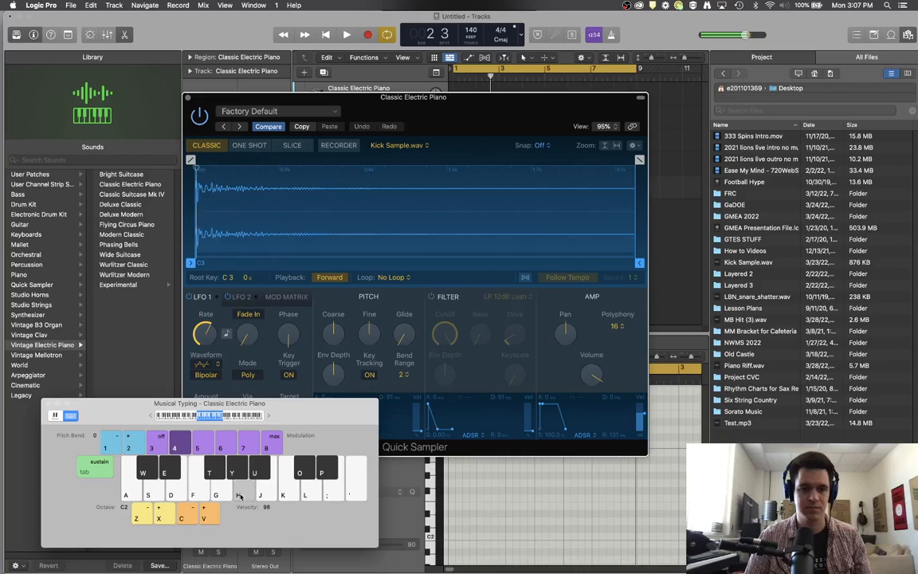
left_click(224, 495)
left_click(193, 492)
left_click(177, 492)
left_click(170, 491)
left_click(216, 492)
left_click(257, 493)
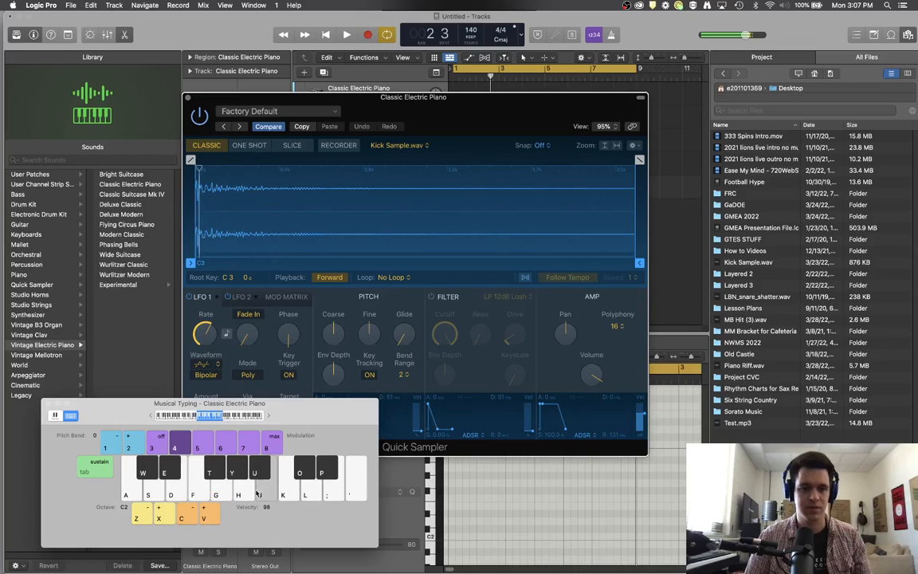
left_click(285, 492)
left_click(315, 493)
left_click(322, 492)
Switch the kick sample to One Shot mode, shorten its sample end to about 0.944 s, and audition it
left_click(249, 145)
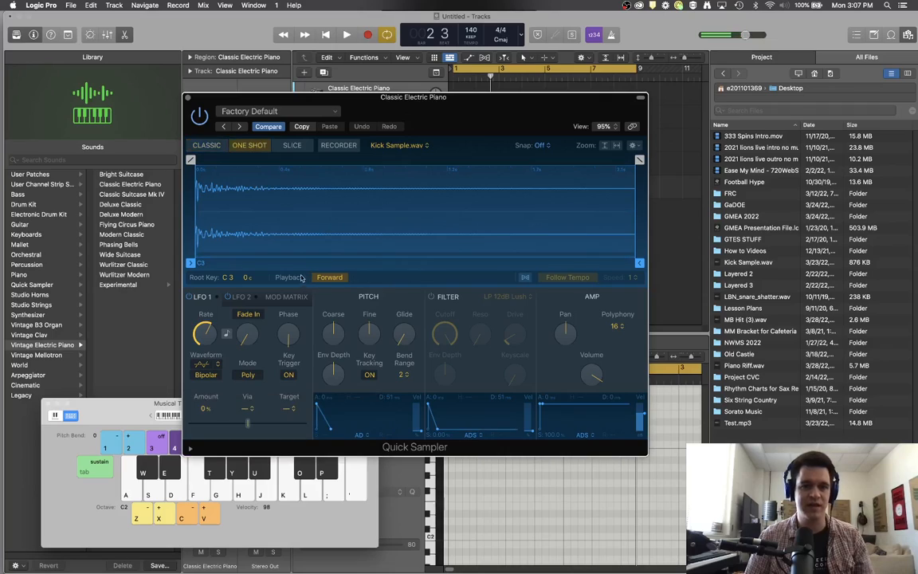
left_click(323, 487)
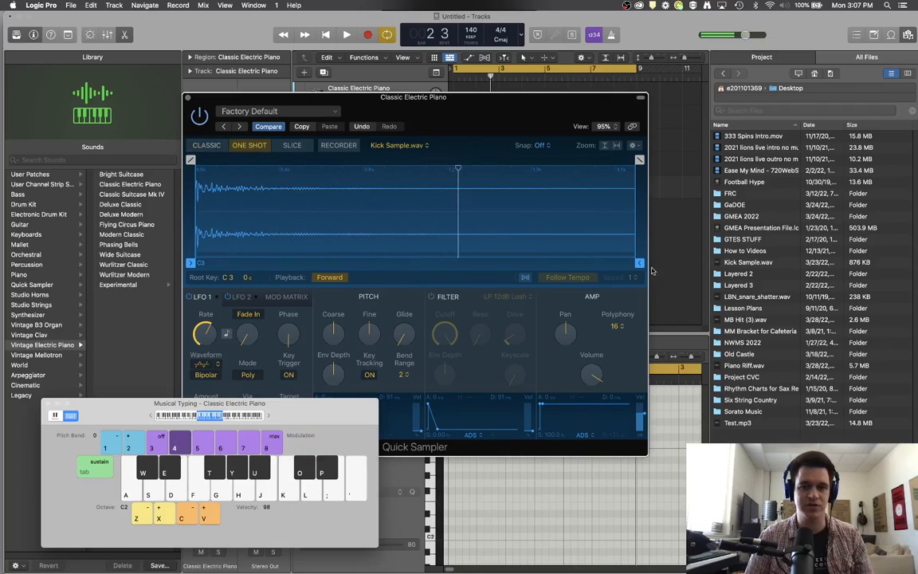
left_click_drag(639, 263, 397, 263)
left_click(285, 497)
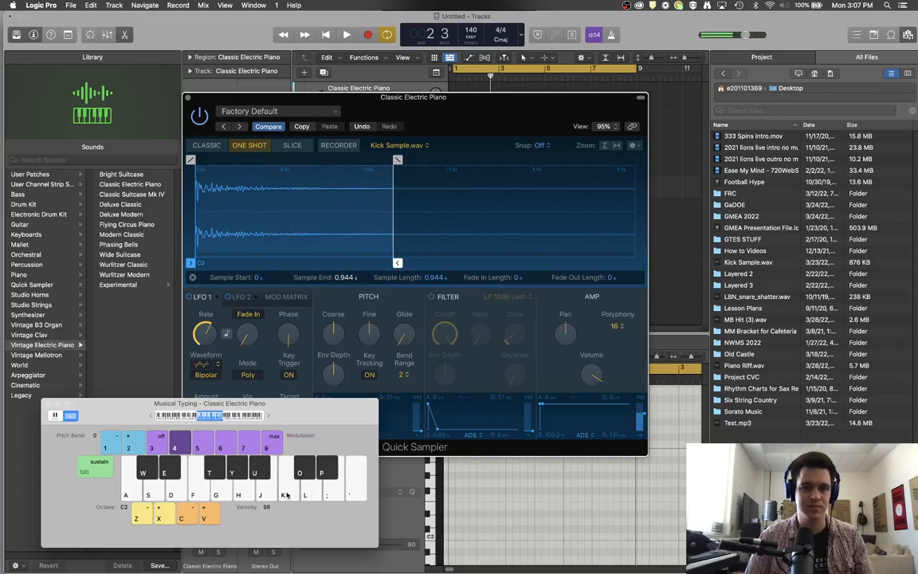
left_click(286, 494)
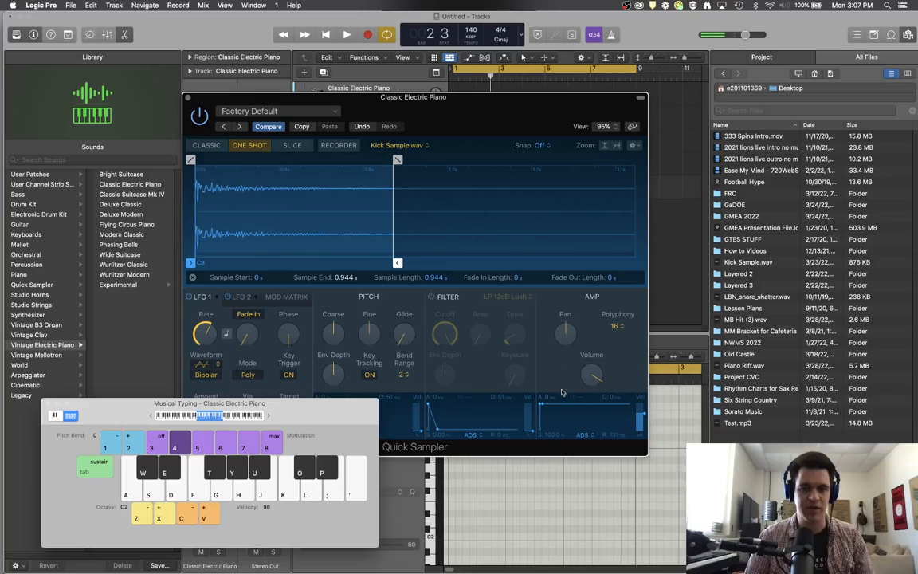
Shape the kick's amp envelope to near-zero sustain and a decay of about 378 ms, auditioning it with test notes
left_click(625, 409)
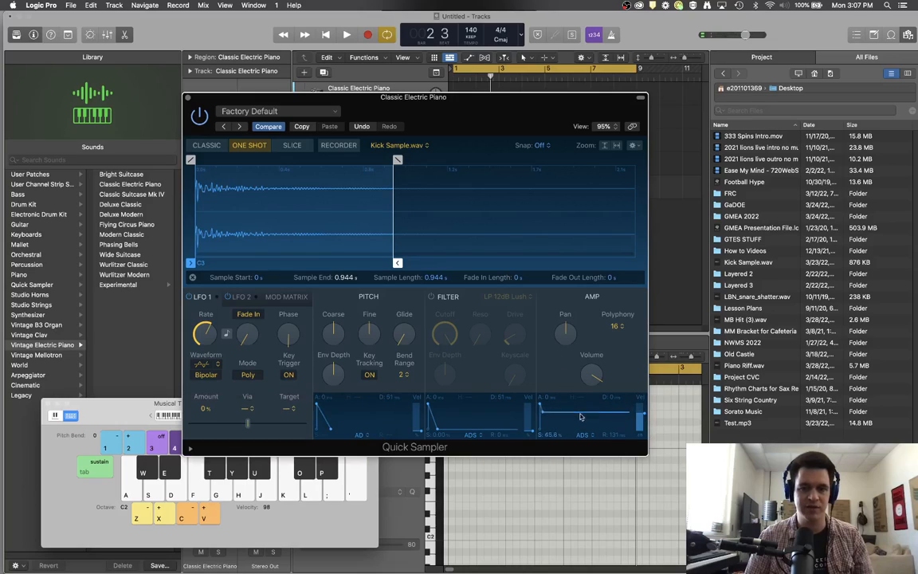
left_click_drag(544, 428, 558, 432)
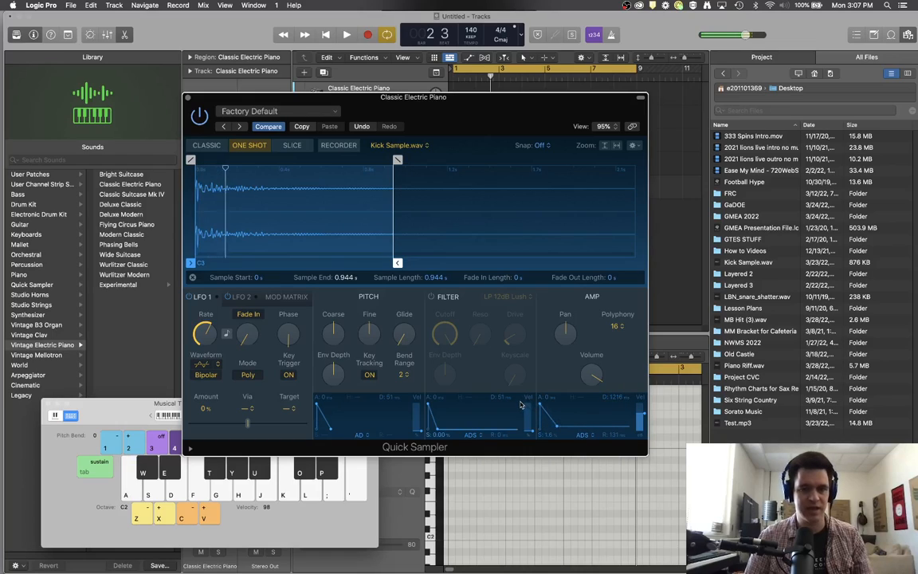
key("a")
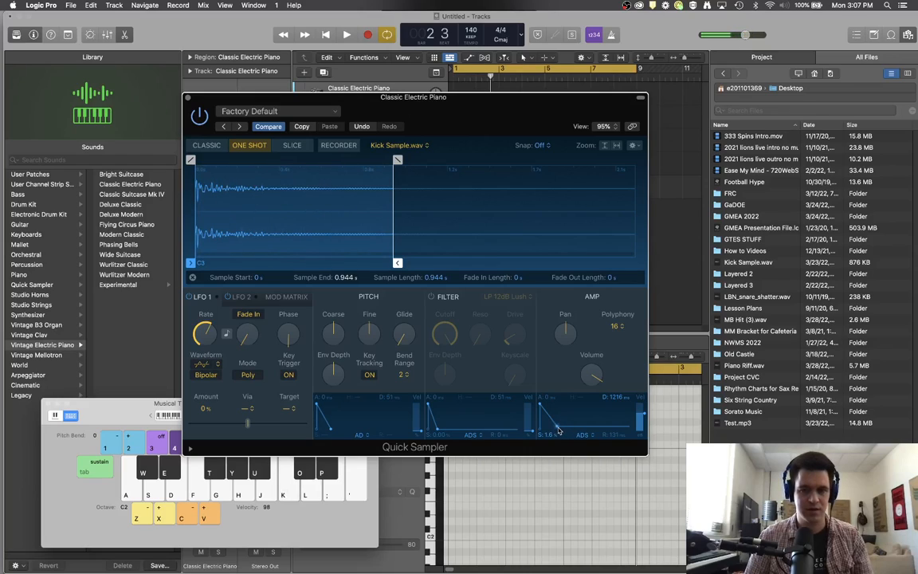
left_click_drag(557, 430, 555, 431)
key("k")
key("k")
key("k")
key("k")
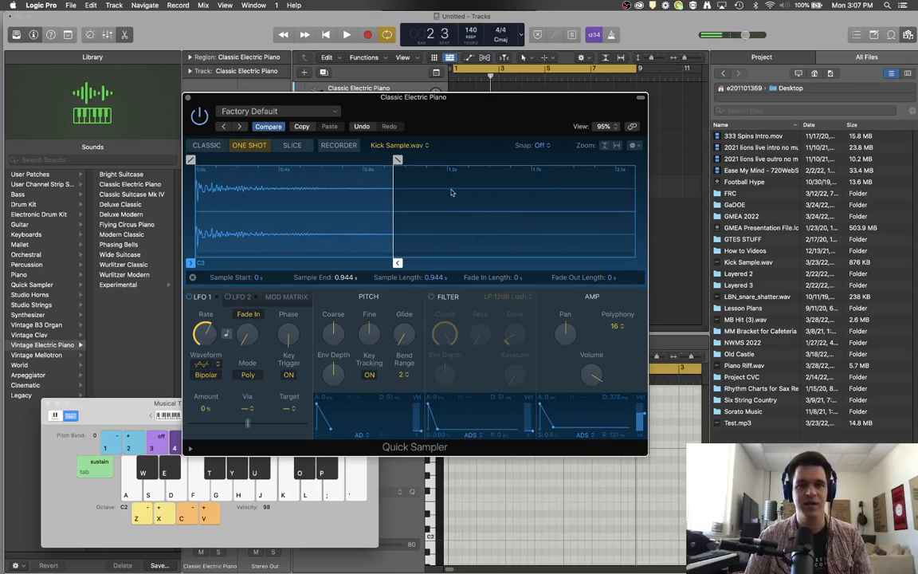
Close the kick's Quick Sampler window, then unmute both Steinway Grand Piano tracks and play back their chord regions
left_click_drag(427, 117, 438, 114)
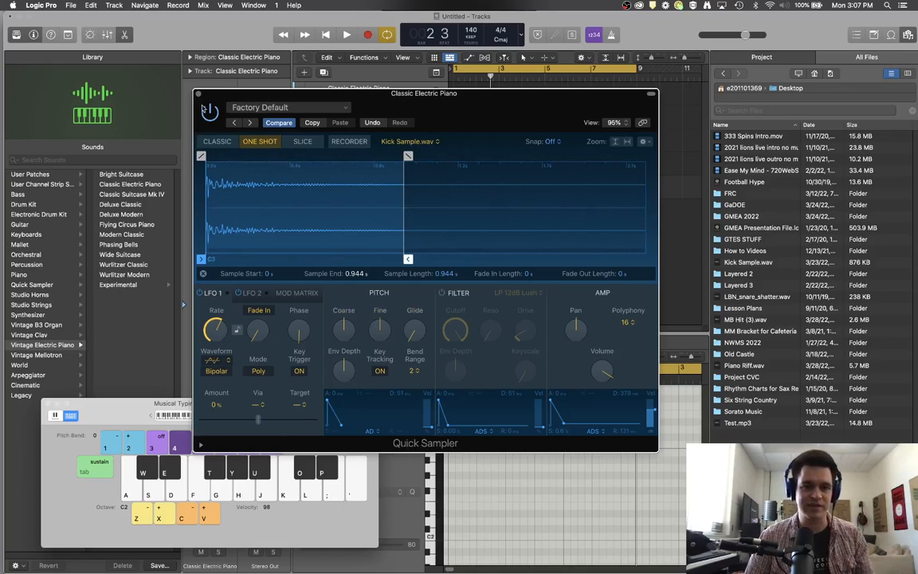
left_click(198, 94)
right_click(348, 201)
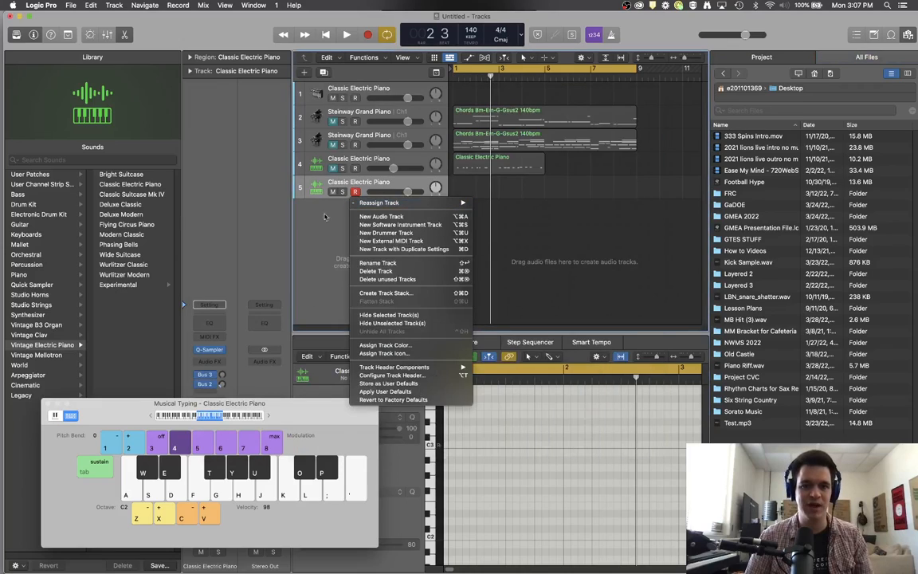
left_click(458, 266)
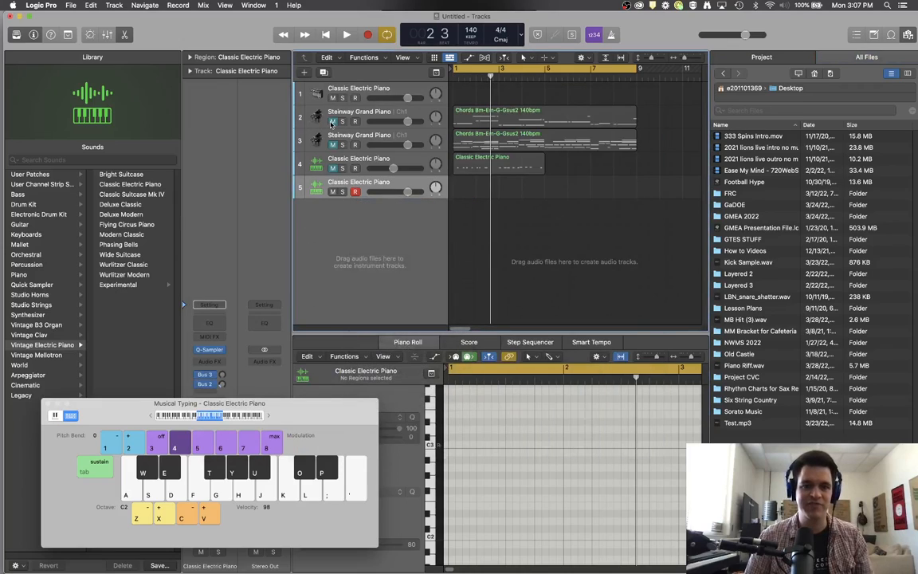
left_click_drag(333, 122, 334, 149)
key("space")
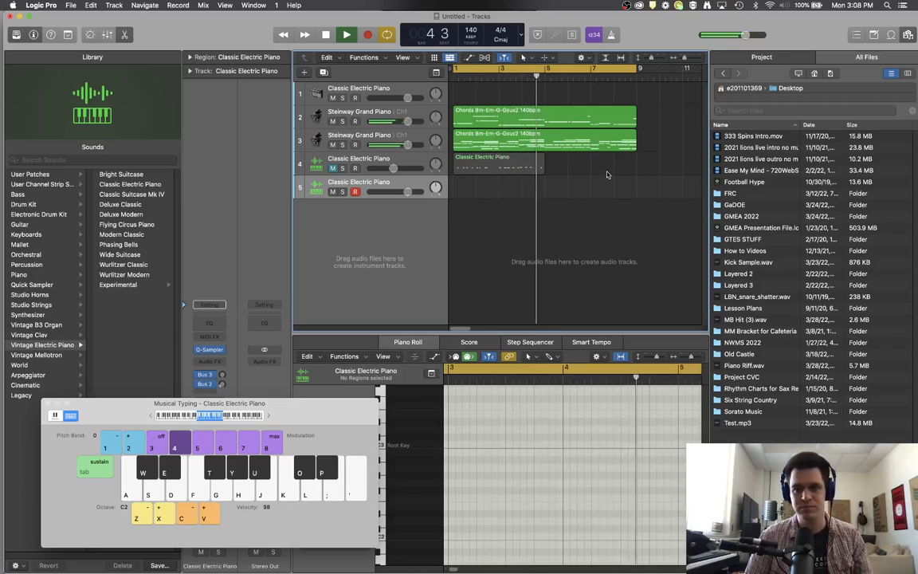
key("space")
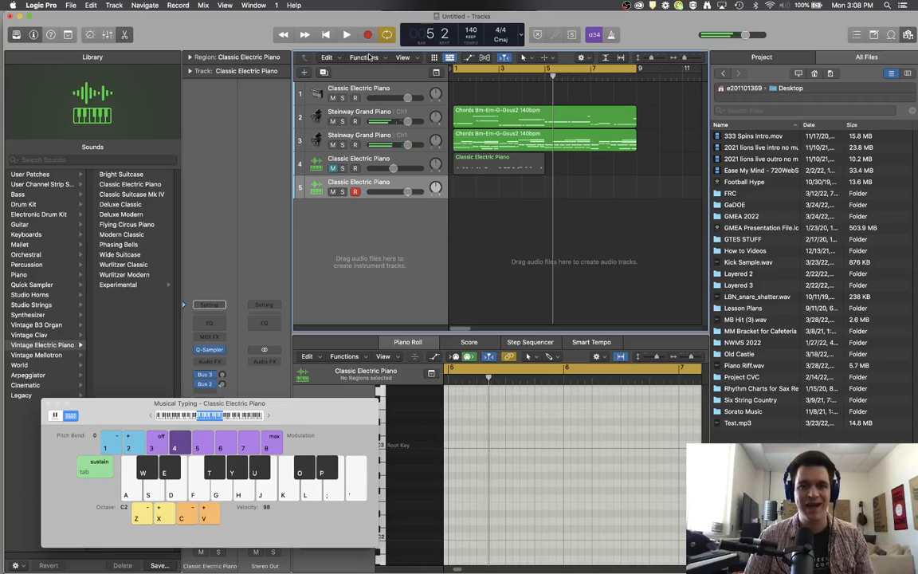
Mute the kick sampler on track 5 and add a new software instrument track below it
right_click(356, 219)
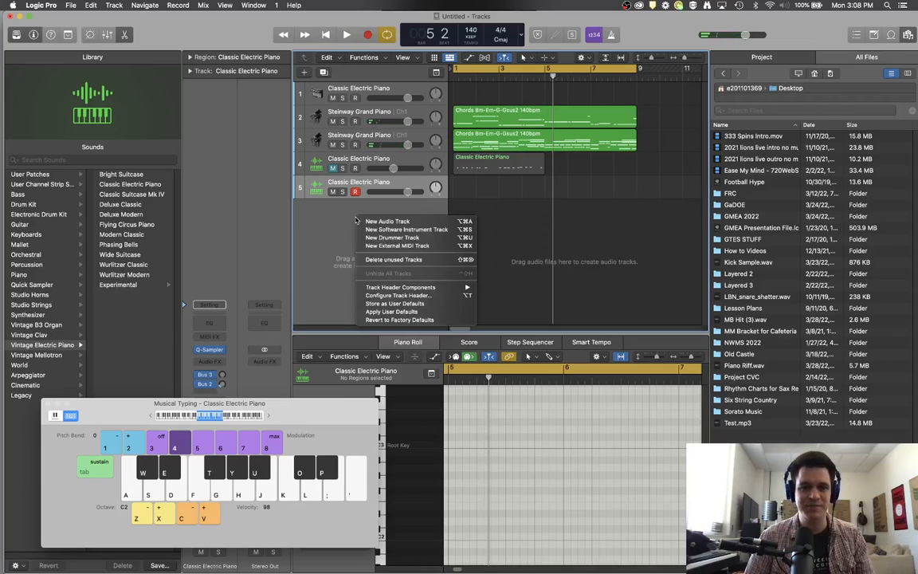
left_click(335, 192)
left_click(333, 191)
right_click(354, 219)
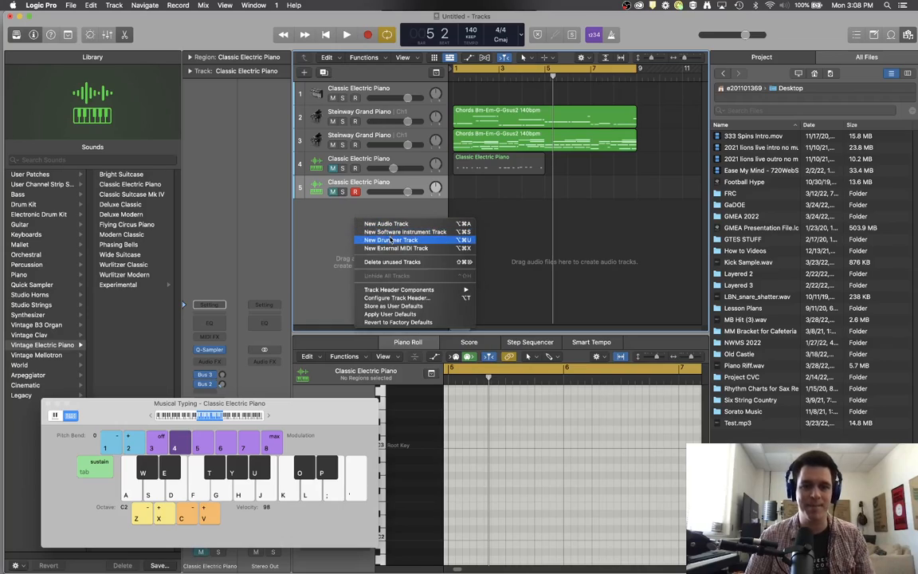
left_click(387, 232)
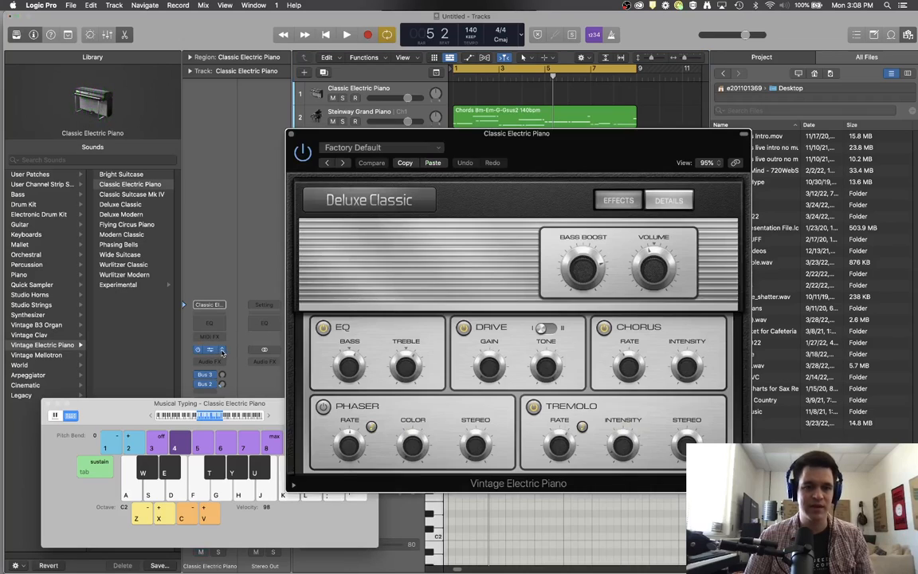
Replace the Vintage Electric Piano instrument on the new track 6 with a mono Quick Sampler
left_click(220, 351)
left_click(263, 121)
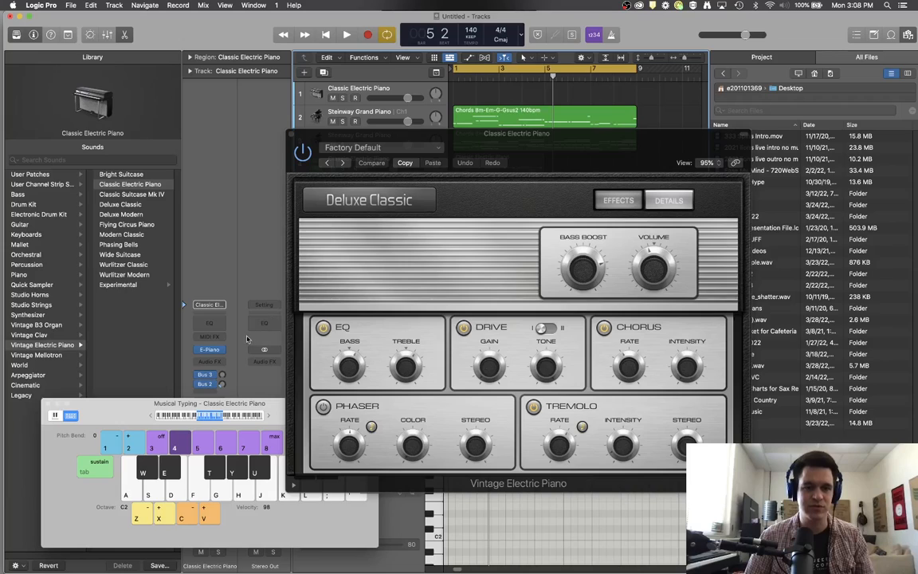
left_click(297, 137)
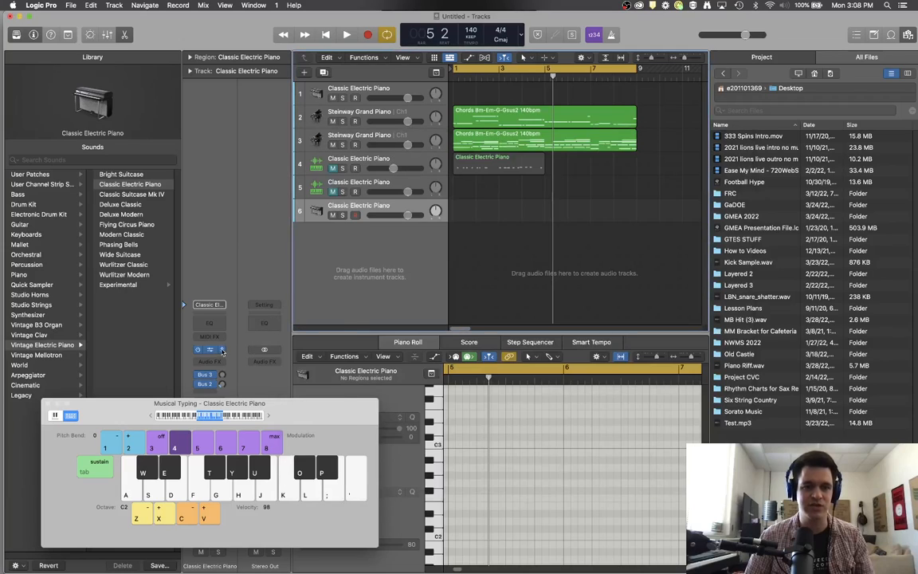
left_click(221, 352)
mouse_move(326, 319)
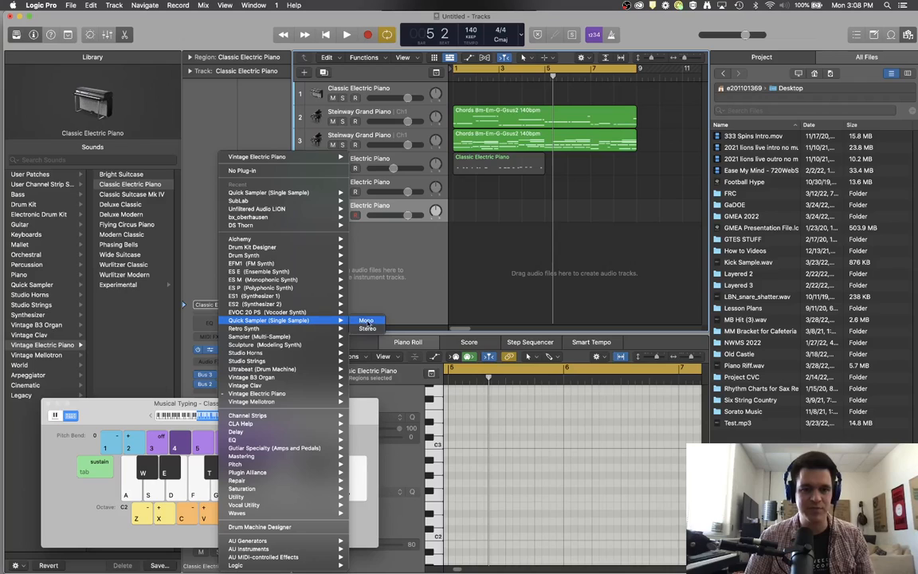
left_click(364, 321)
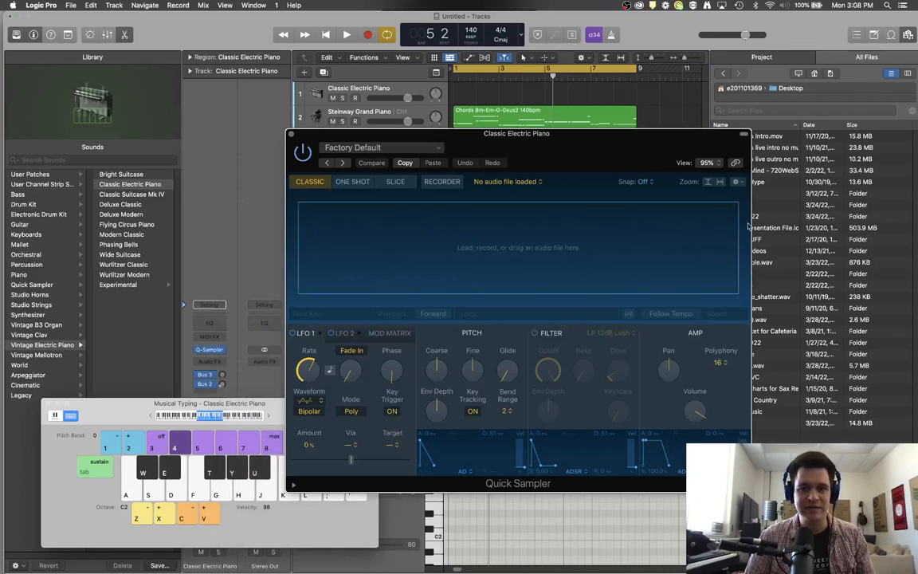
left_click_drag(712, 144, 530, 128)
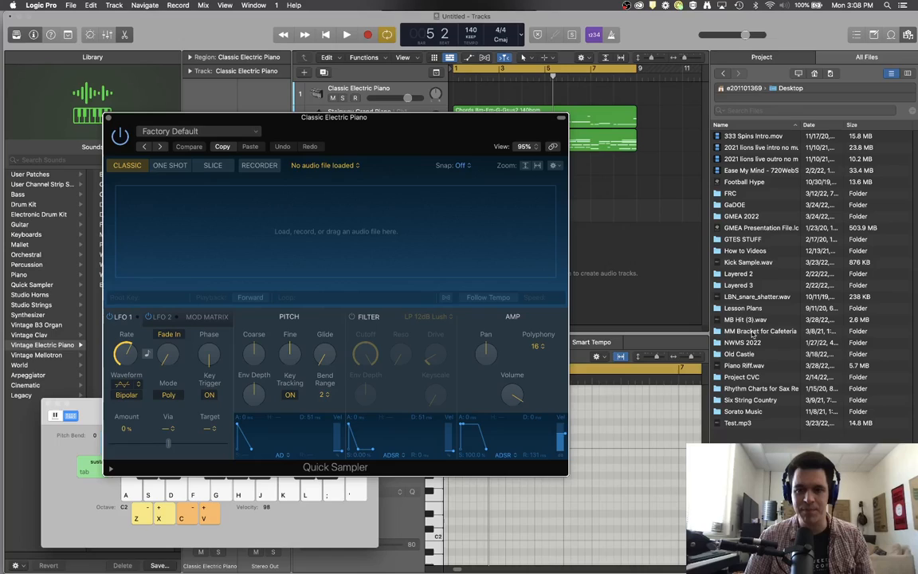
Load Piano Riff.wav from the Desktop into Quick Sampler and audition it with repeated G2 notes
left_click_drag(737, 367, 430, 255)
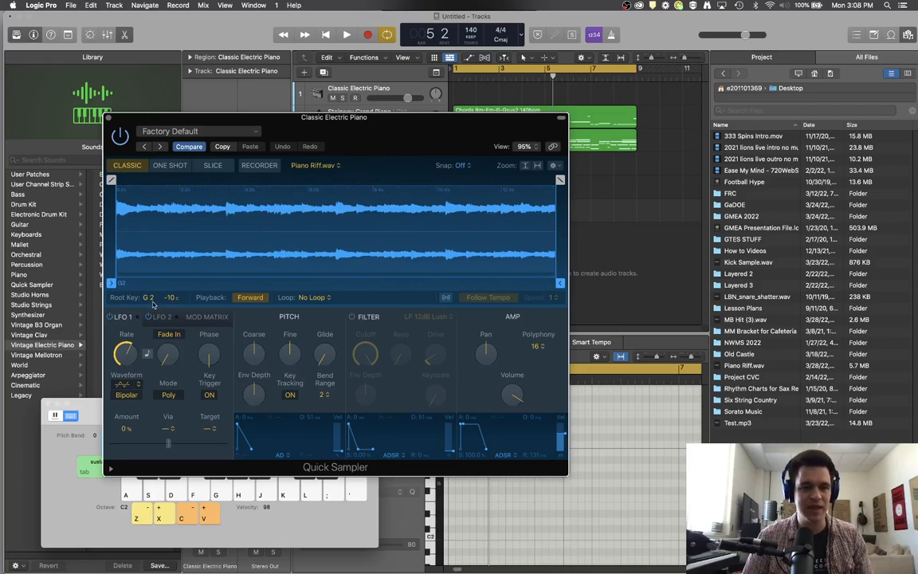
left_click_drag(386, 127, 539, 95)
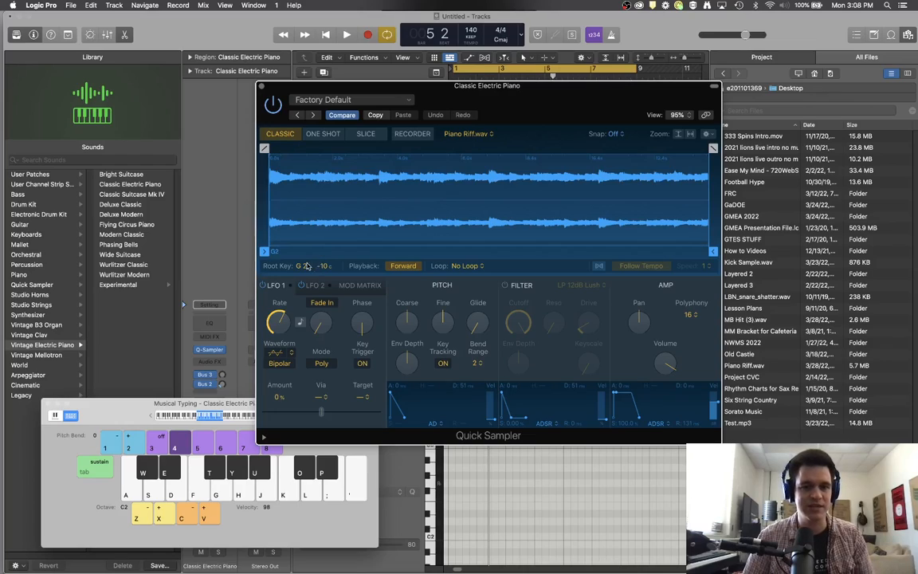
left_click(223, 498)
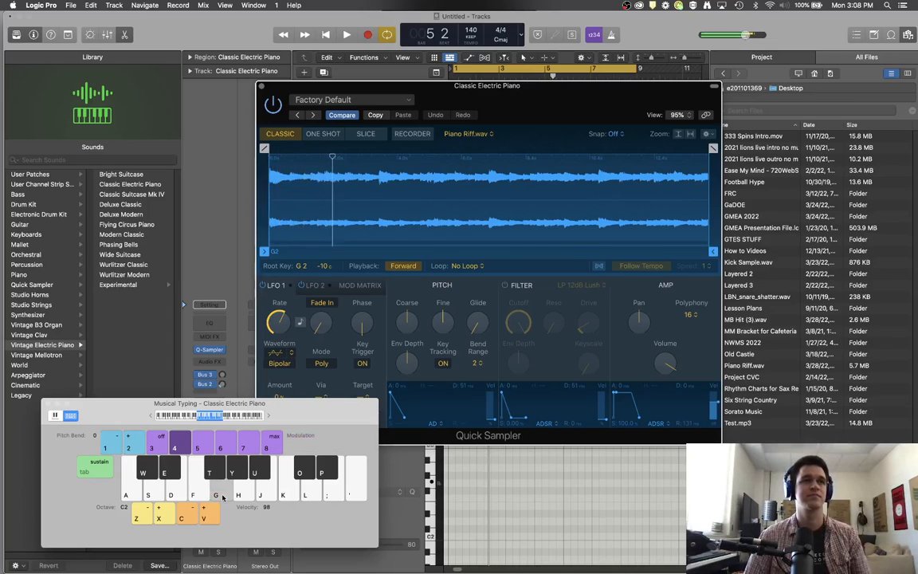
key("g")
key("g")
key("g")
key("g")
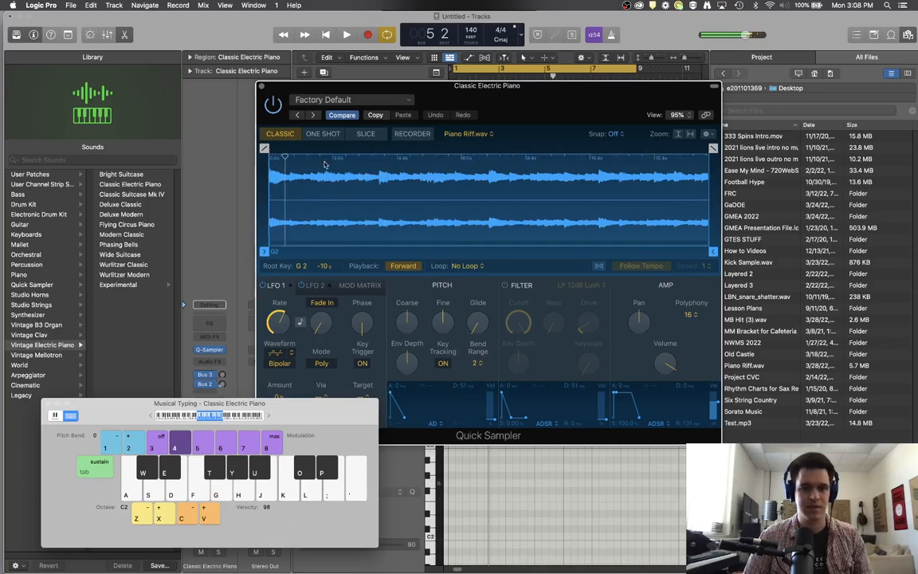
Switch the piano riff to One Shot mode and audition it on G2
left_click(322, 134)
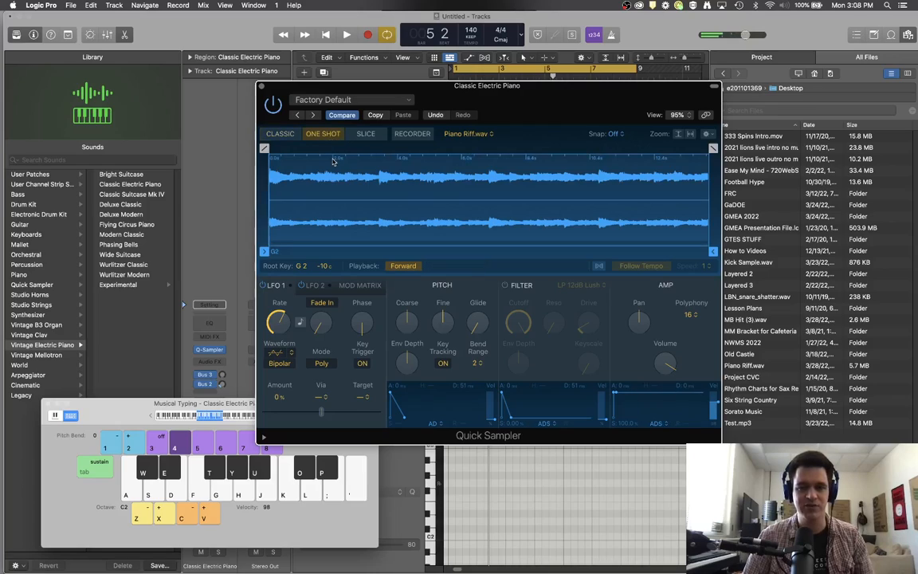
key("g")
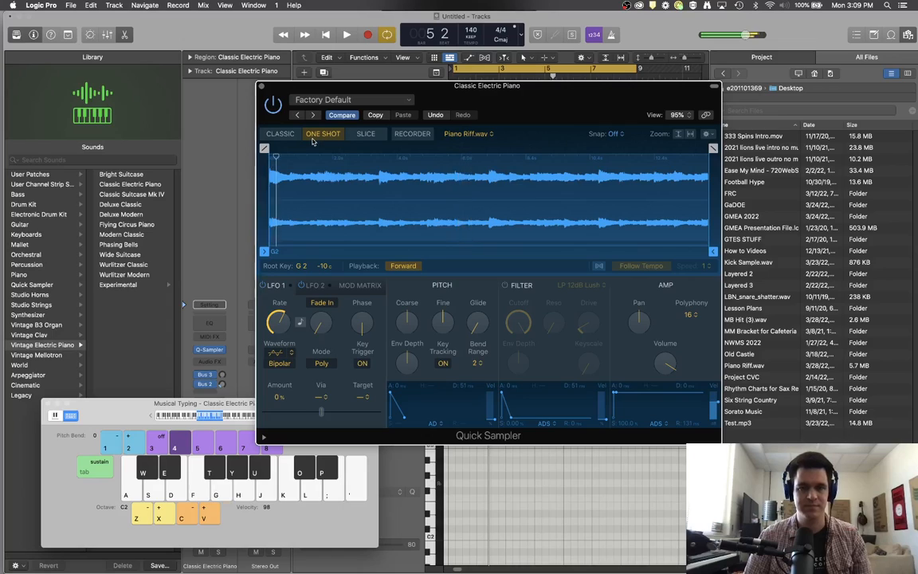
key("space")
key("space")
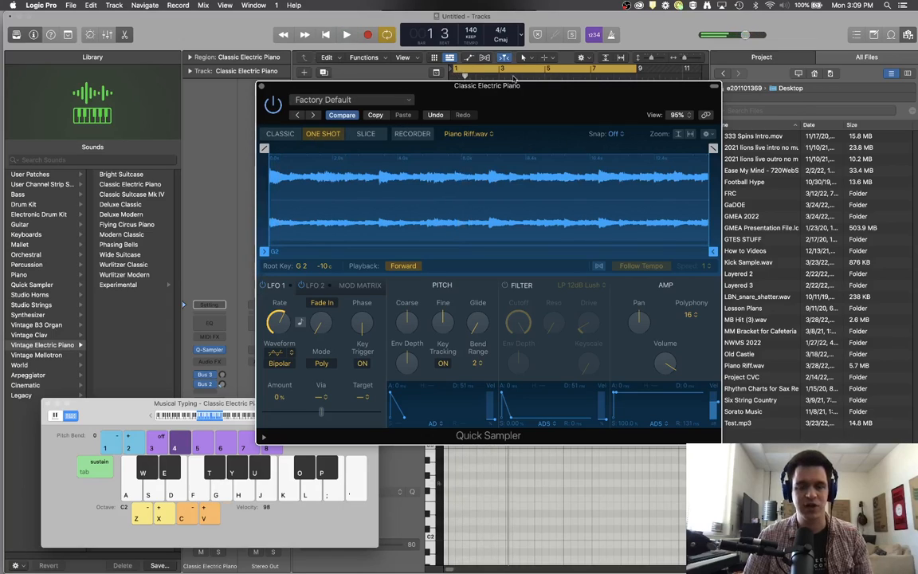
Switch the piano riff to Slice mode and set the transient sensitivity to 50
left_click_drag(514, 79, 555, 81)
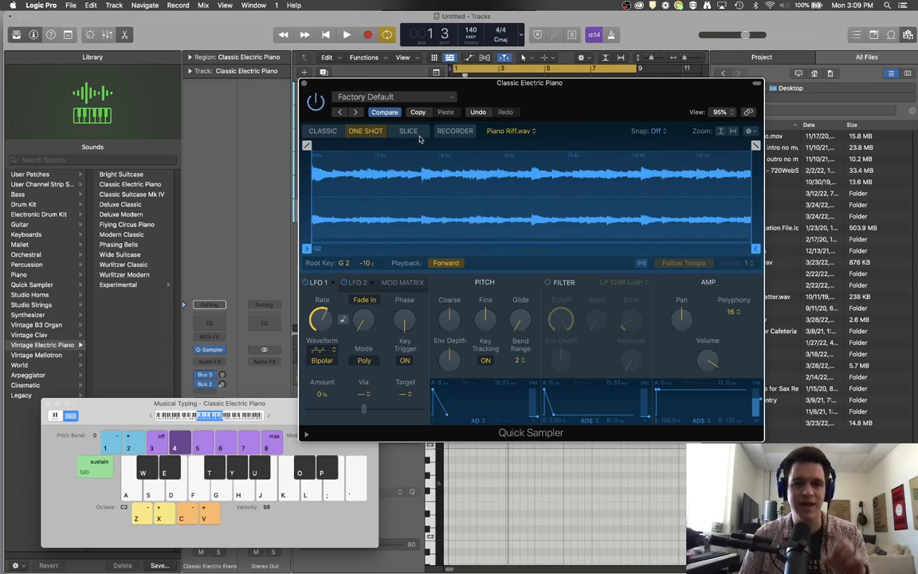
left_click(410, 132)
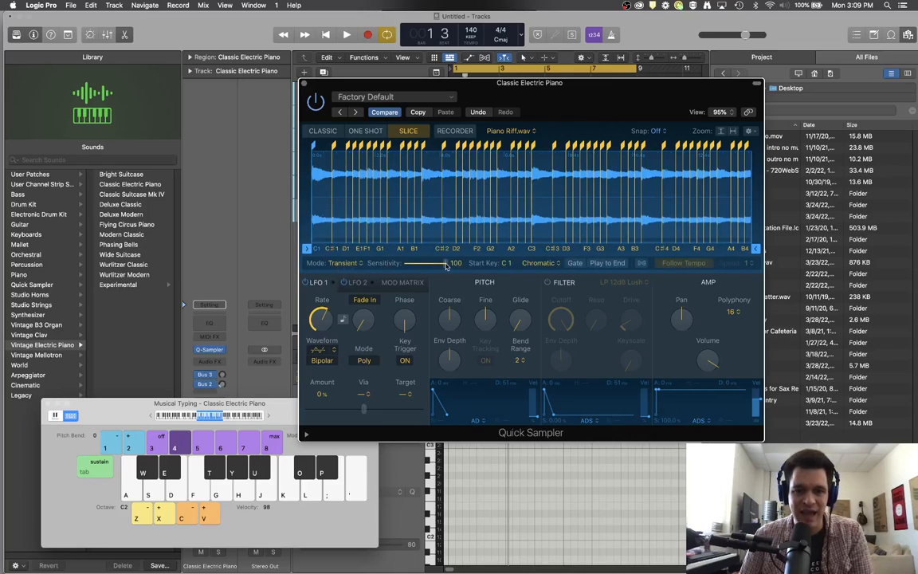
left_click_drag(447, 266, 424, 265)
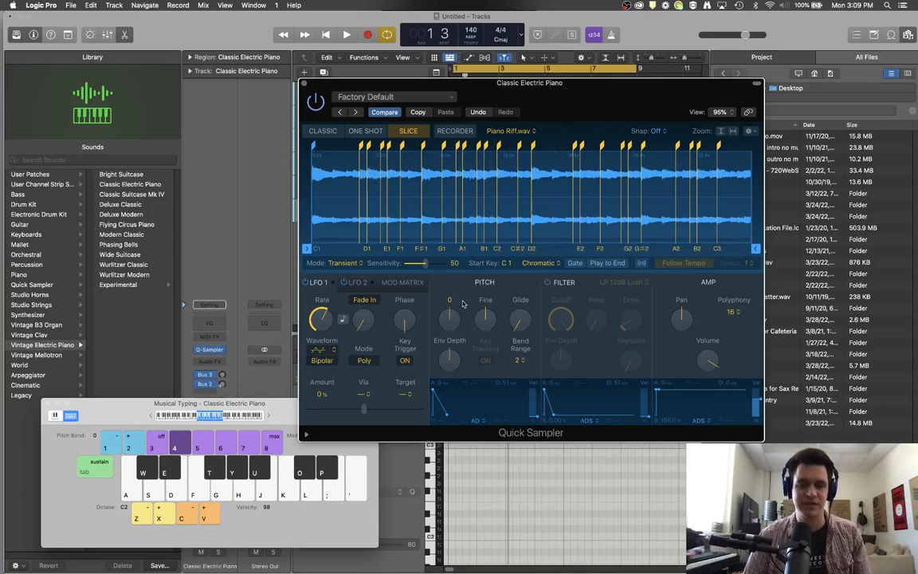
Lower the Musical Typing octave to C1 and play the riff's first slices between C1 and F1
left_click(134, 513)
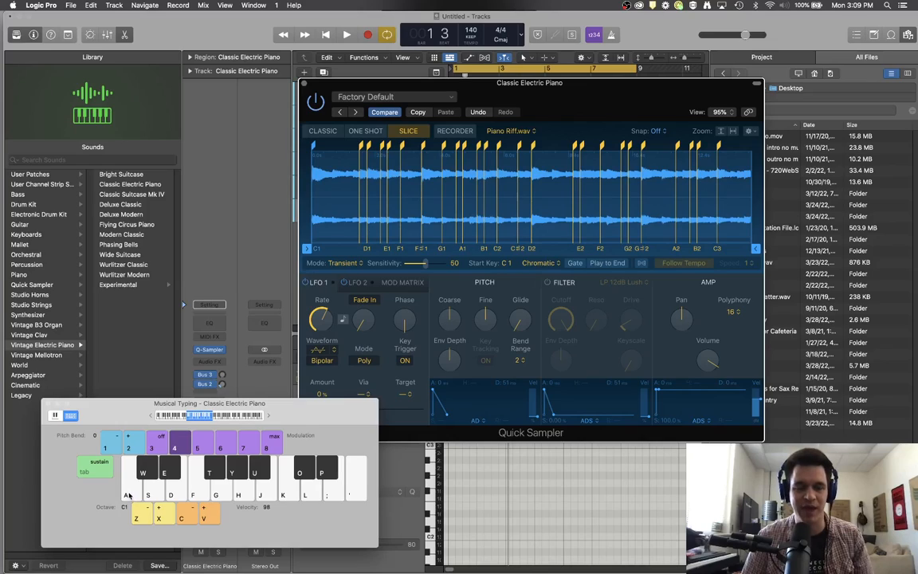
left_click(129, 496)
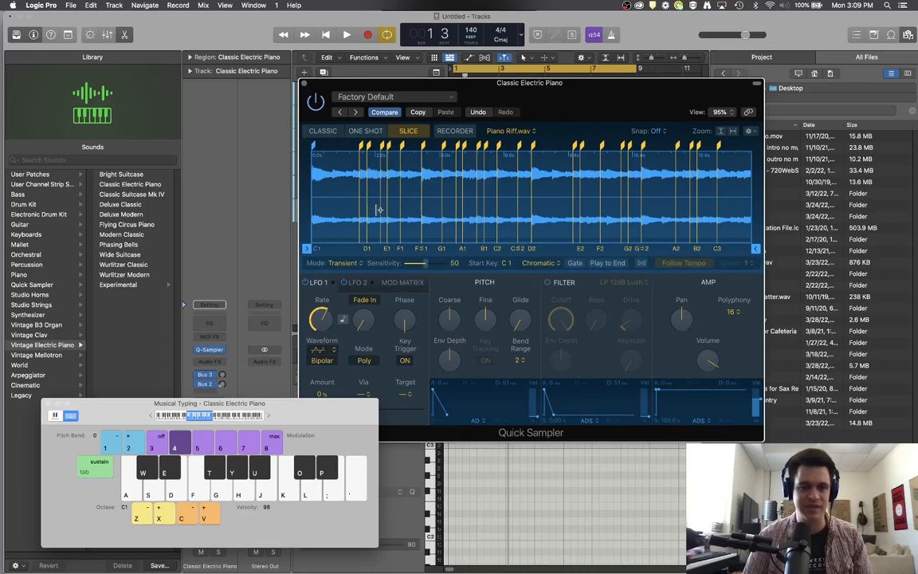
key("w")
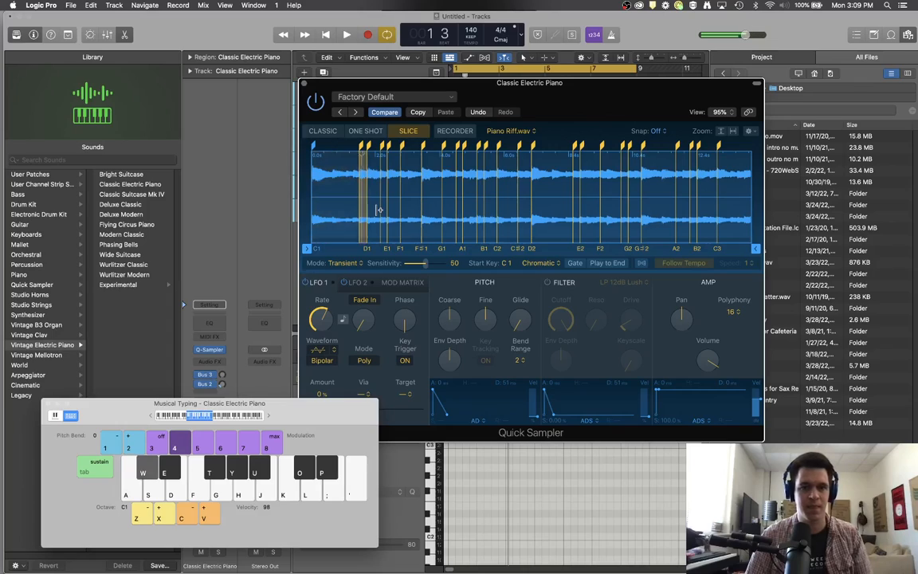
key("w")
key("a")
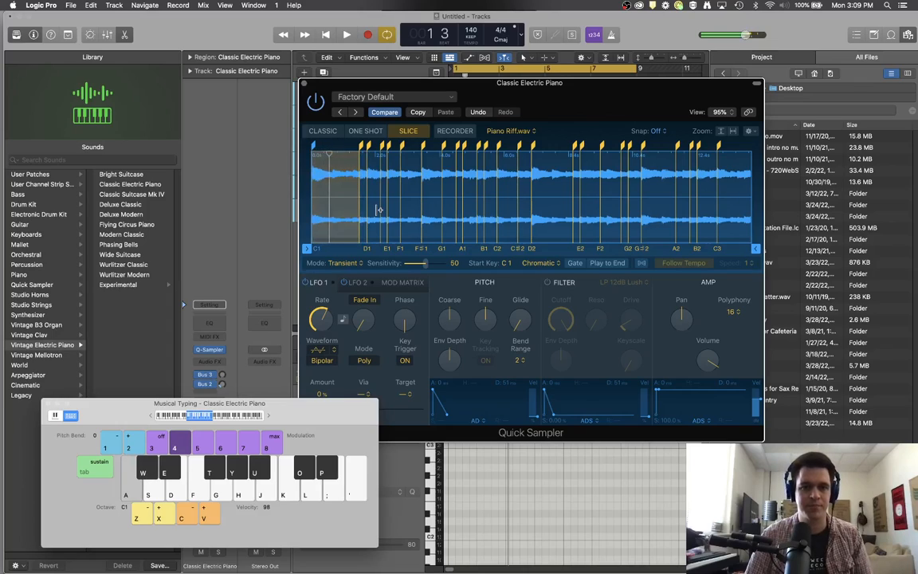
key("w")
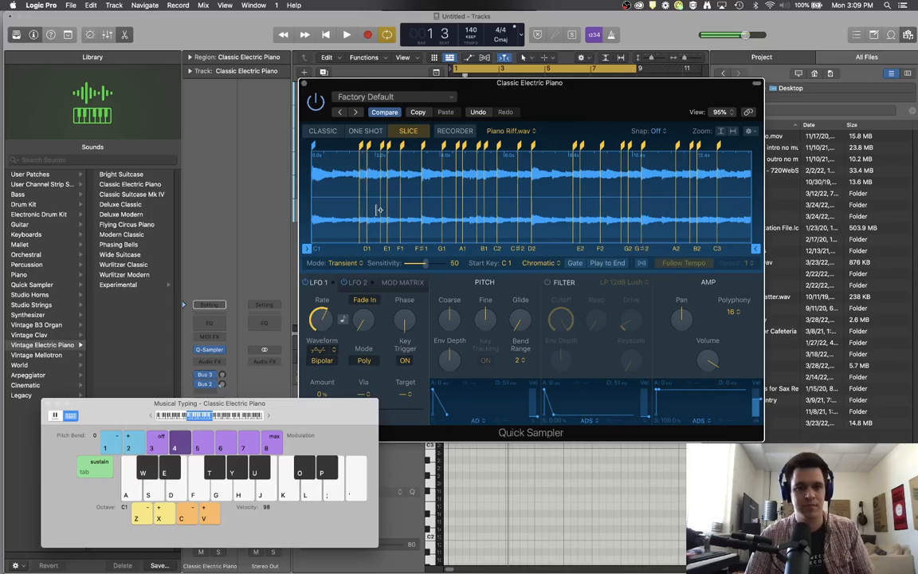
key("a")
key("a")
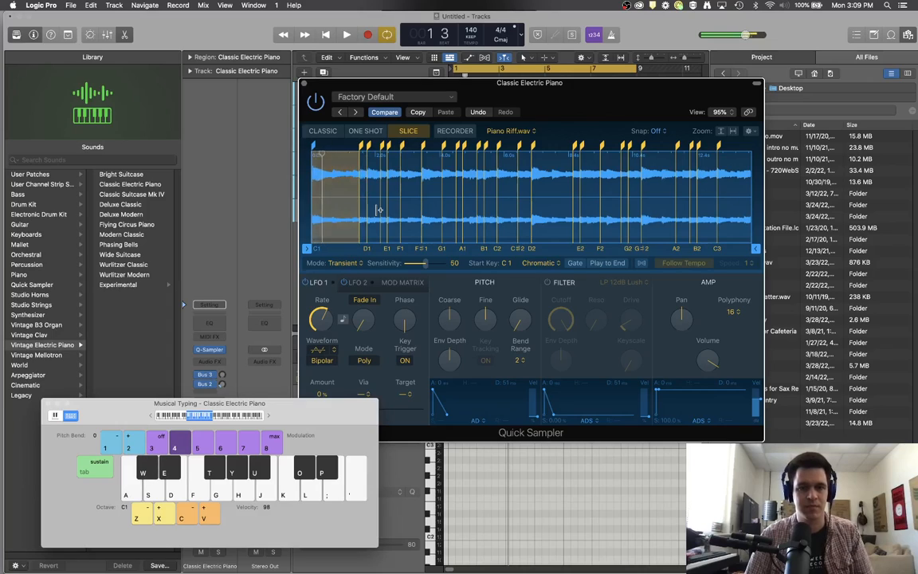
key("w")
key("a")
key("a")
key("w")
key("a")
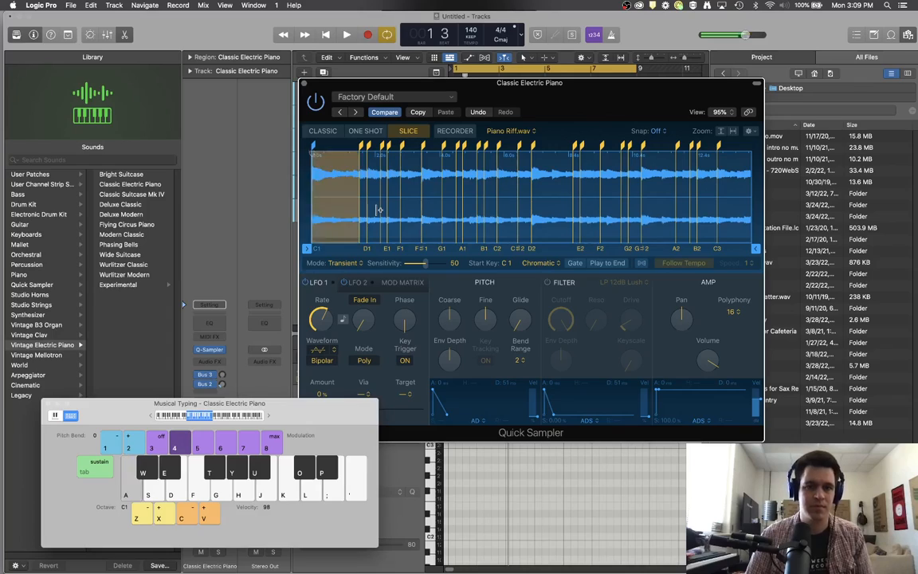
key("w")
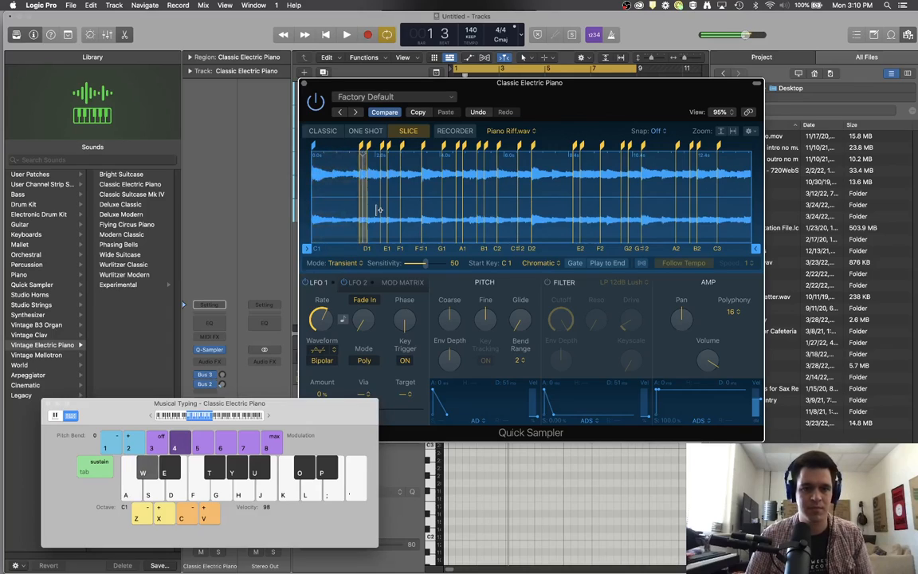
key("w")
key("e")
key("e")
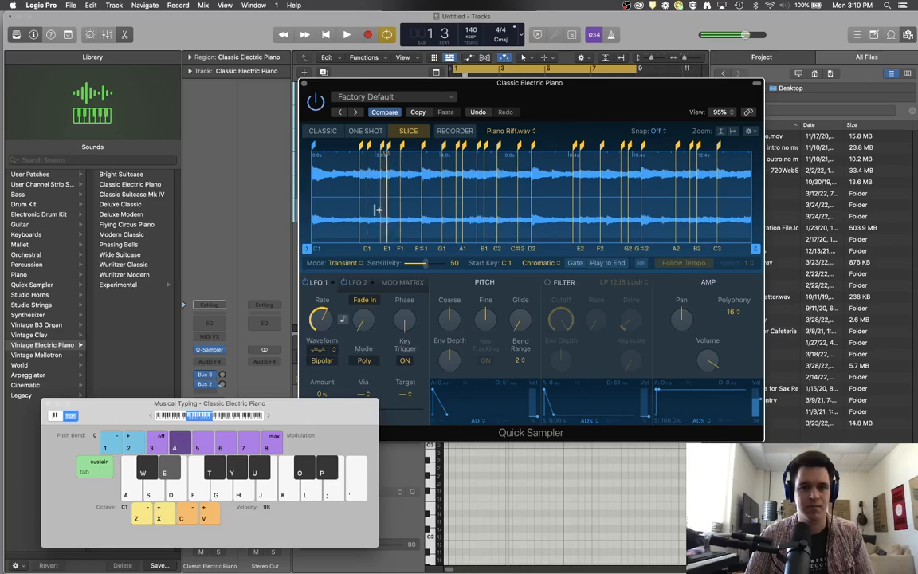
key("d")
key("d")
key("f")
key("f")
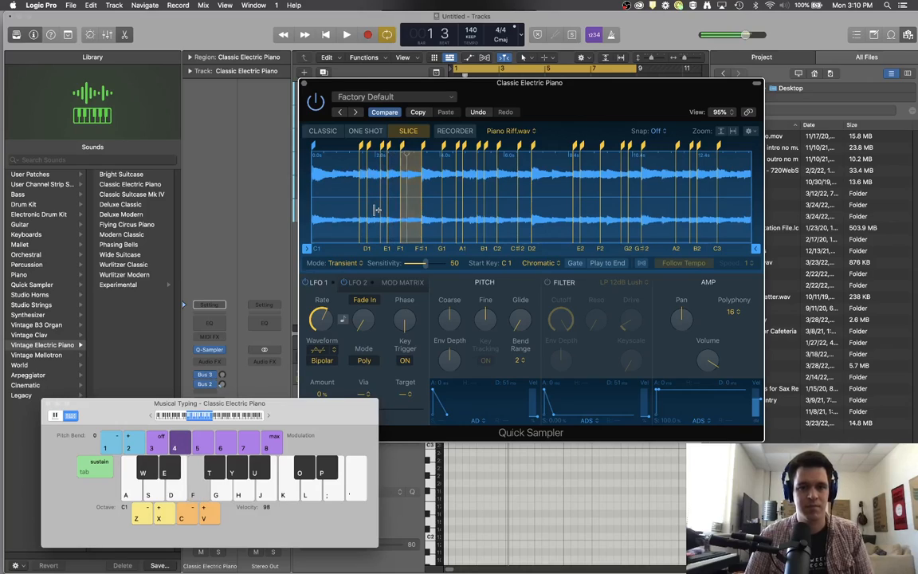
key("f")
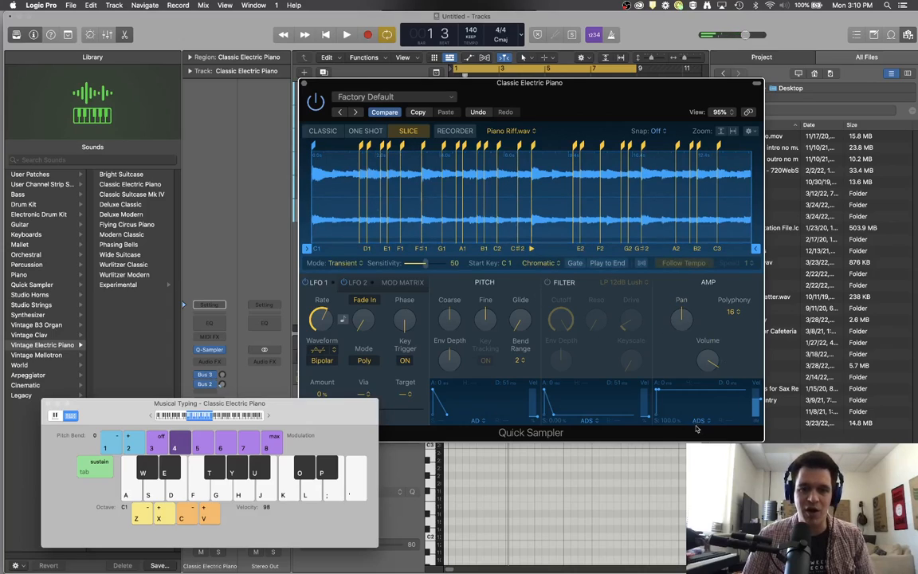
Shape the sliced riff's amp envelope to a 144 ms decay and 0% sustain
left_click(660, 392)
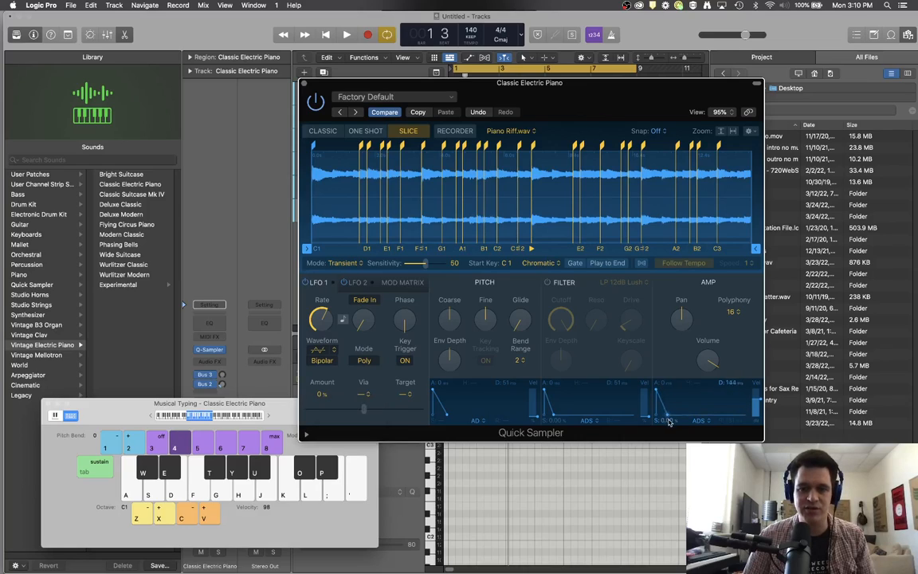
Try a decay of 158 ms on the sliced riff's amp envelope while auditioning the C1 slice
left_click_drag(669, 422, 669, 420)
key("a")
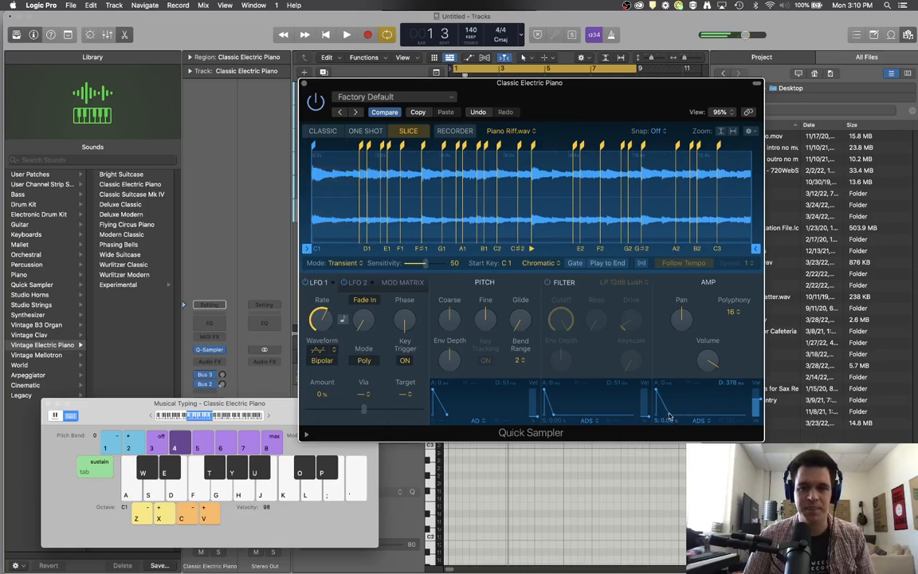
key("a")
key("a")
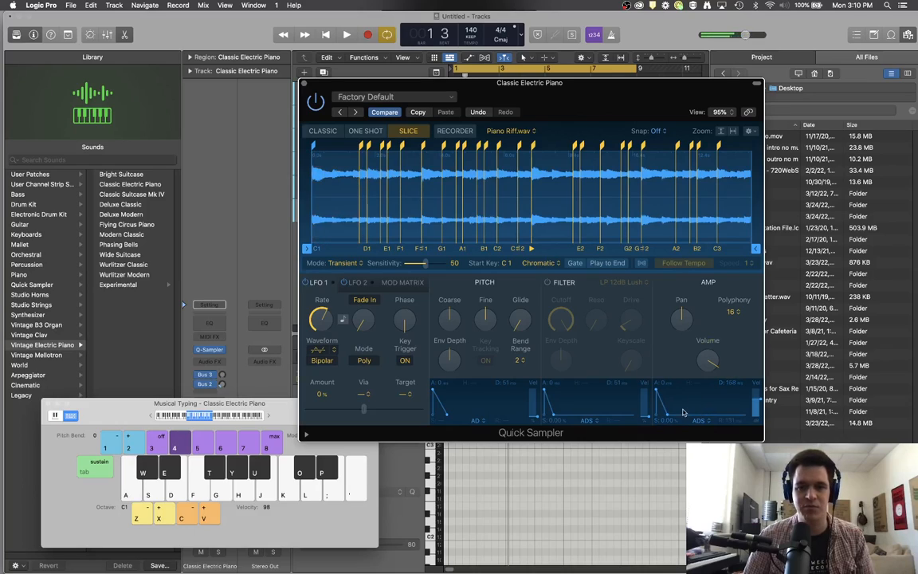
key("a")
key("a")
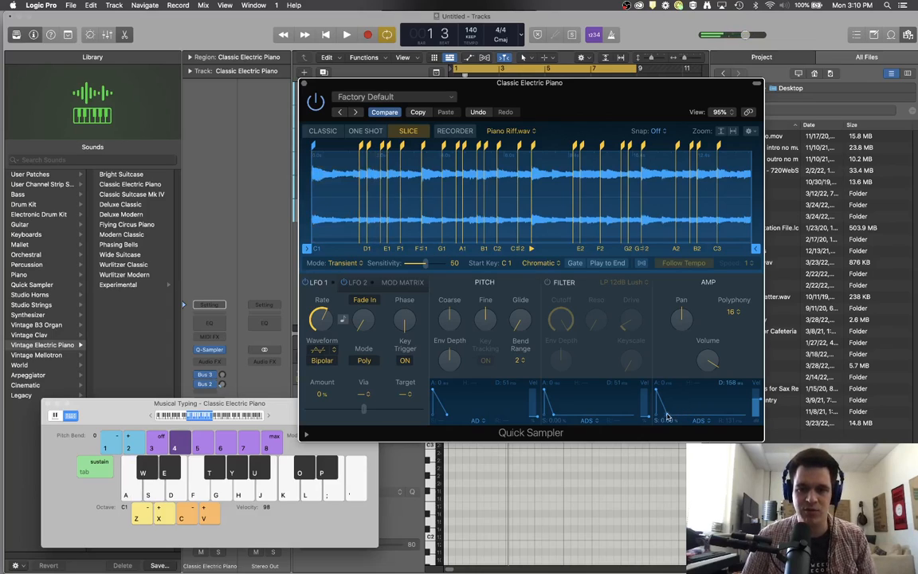
Set the sliced riff's amp envelope to a 6.2 ms decay and 100% sustain, and audition the C1 slice
left_click_drag(668, 417, 662, 388)
key("a")
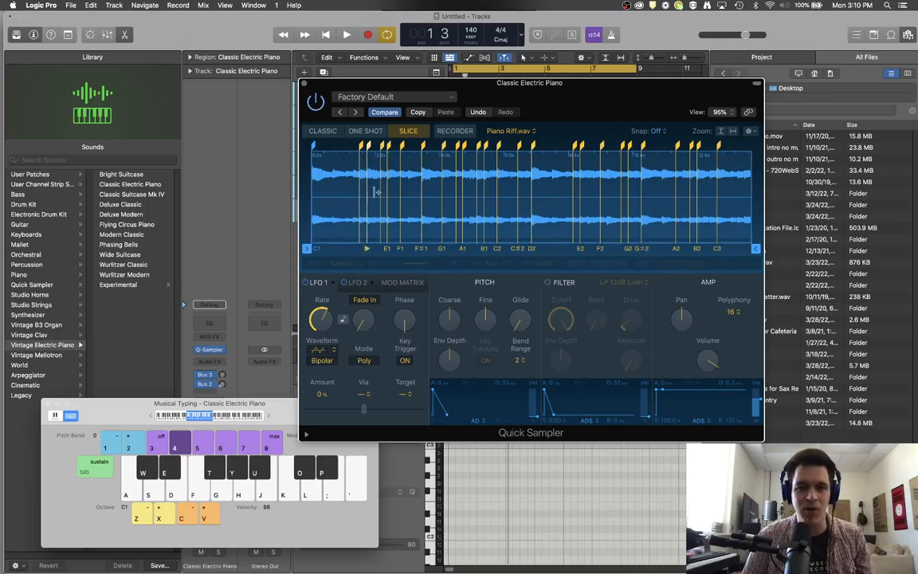
Slice the piano riff by Beat Divisions with the division set to 4
left_click(353, 264)
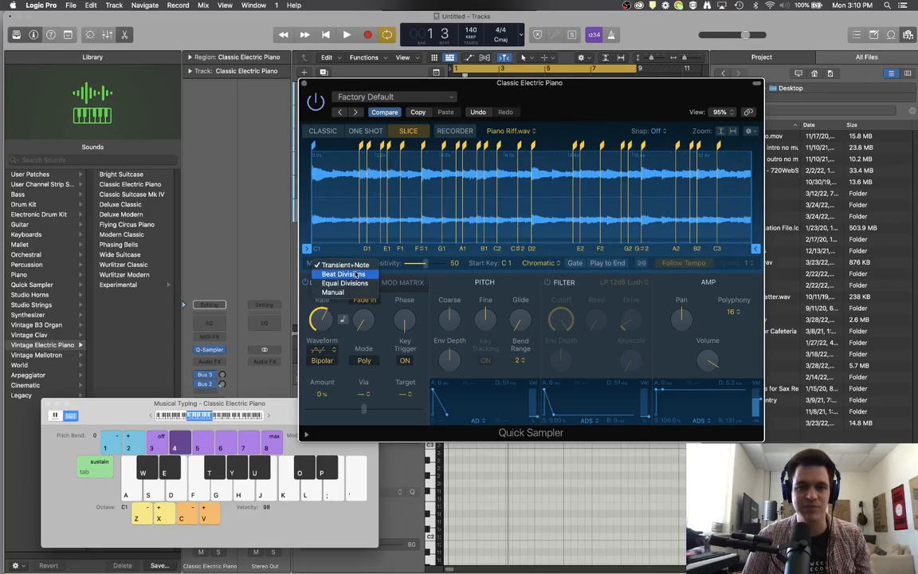
left_click(356, 274)
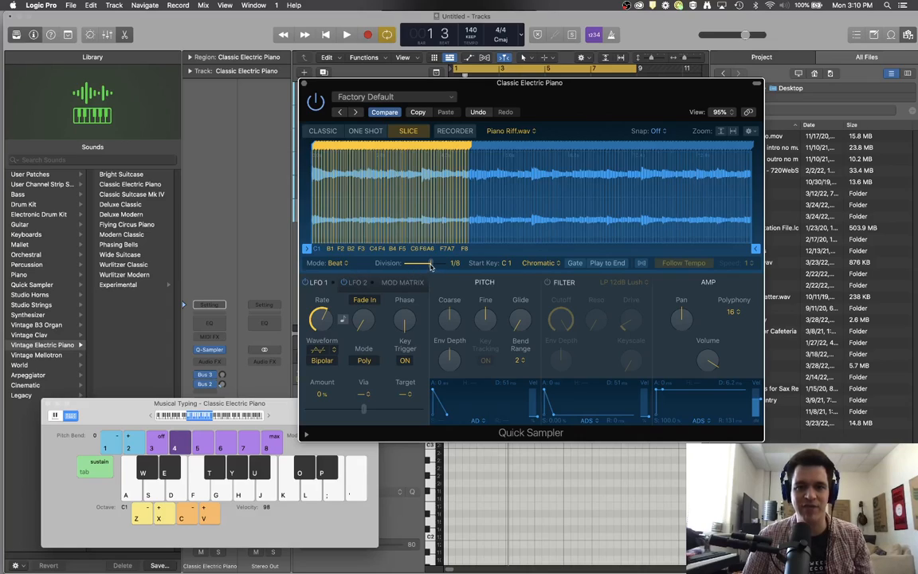
left_click_drag(430, 267, 400, 268)
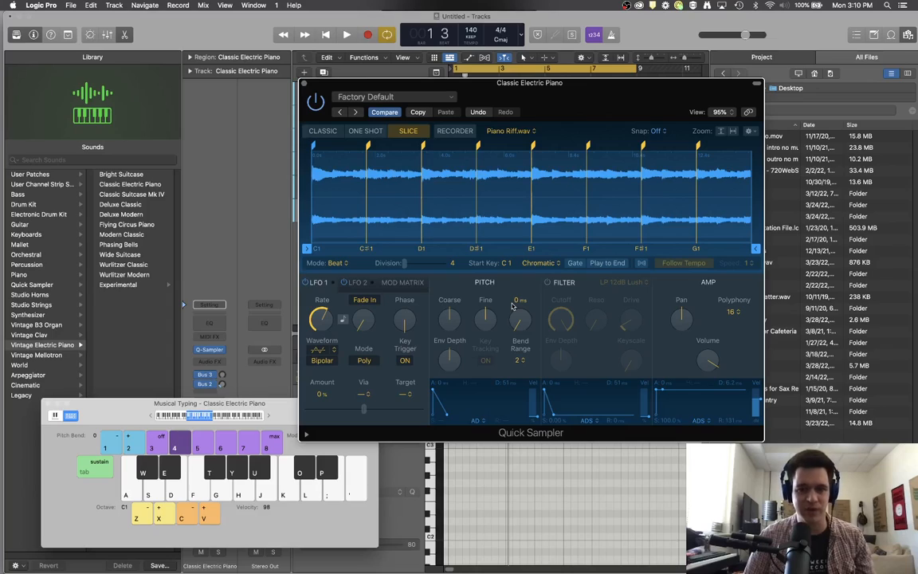
Play the beat-divided riff slices in varying order between C1 and F1
key("a")
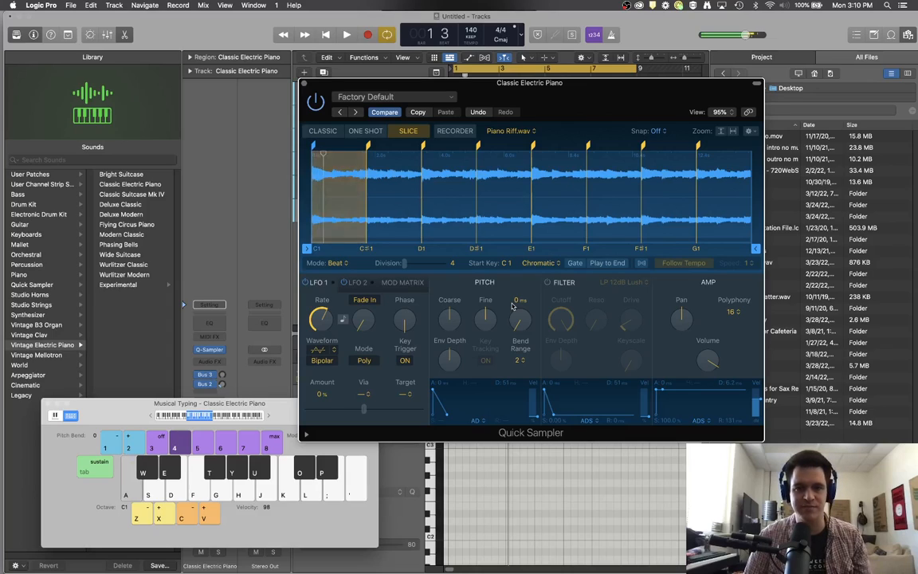
key("f")
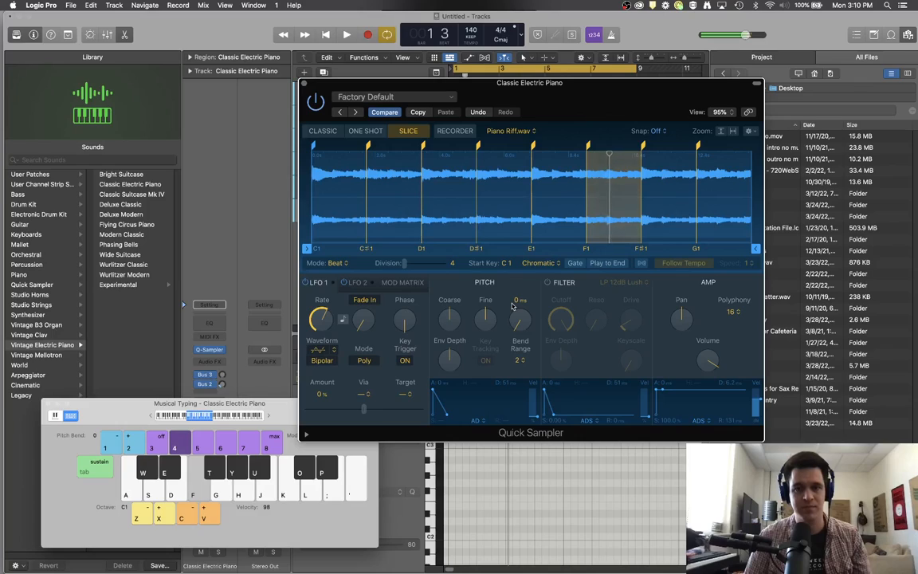
key("w")
key("s")
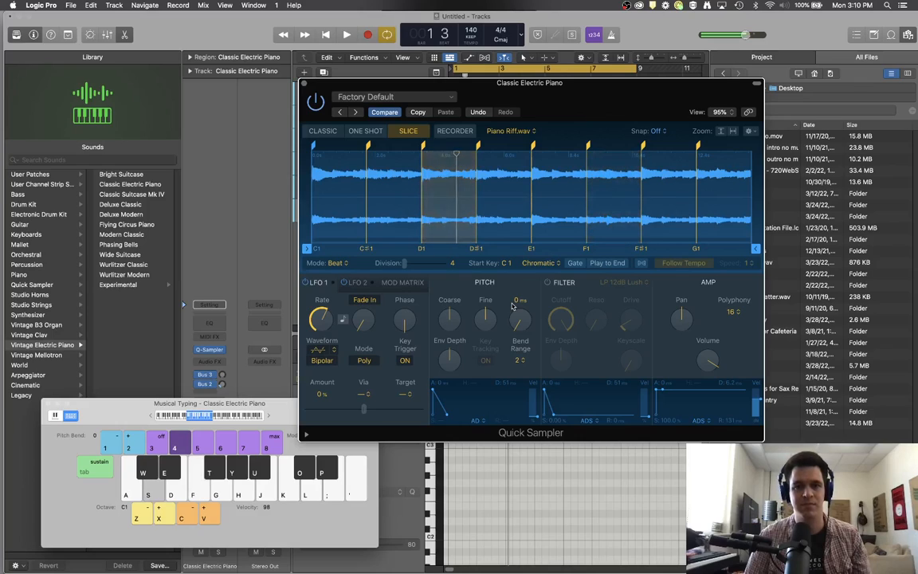
key("s")
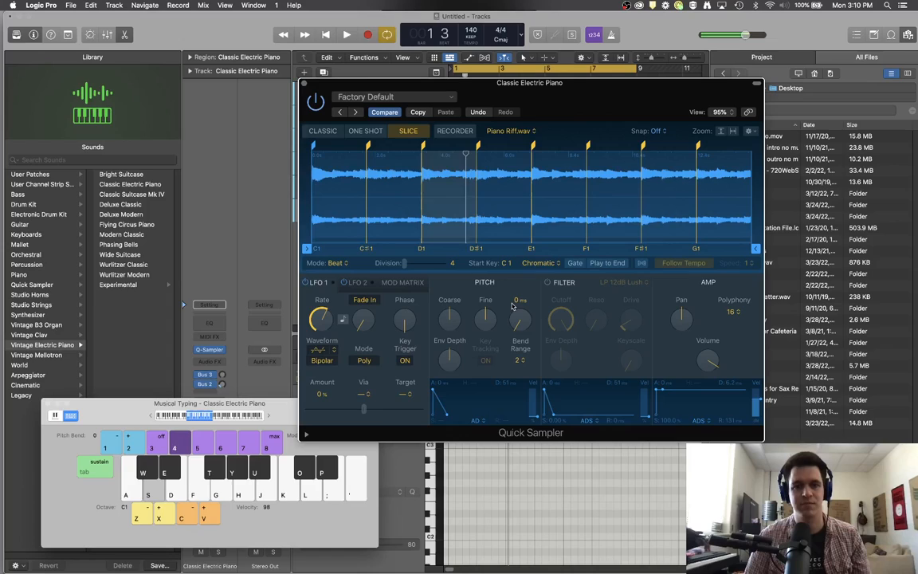
key("a")
key("f")
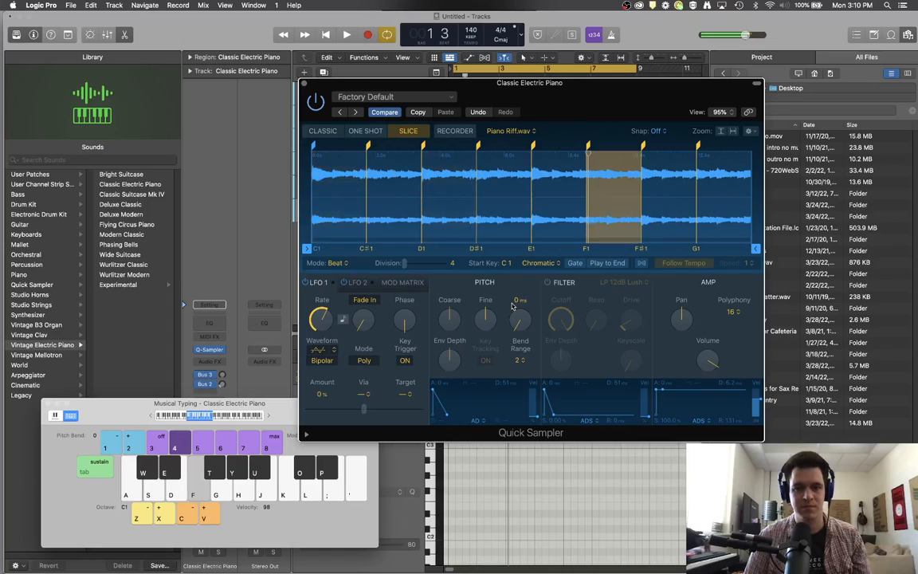
key("d")
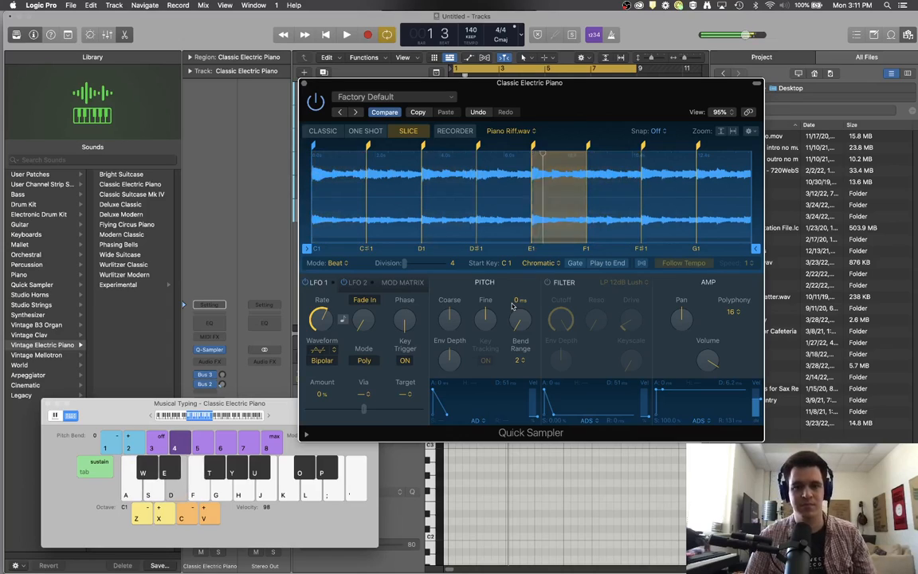
key("s")
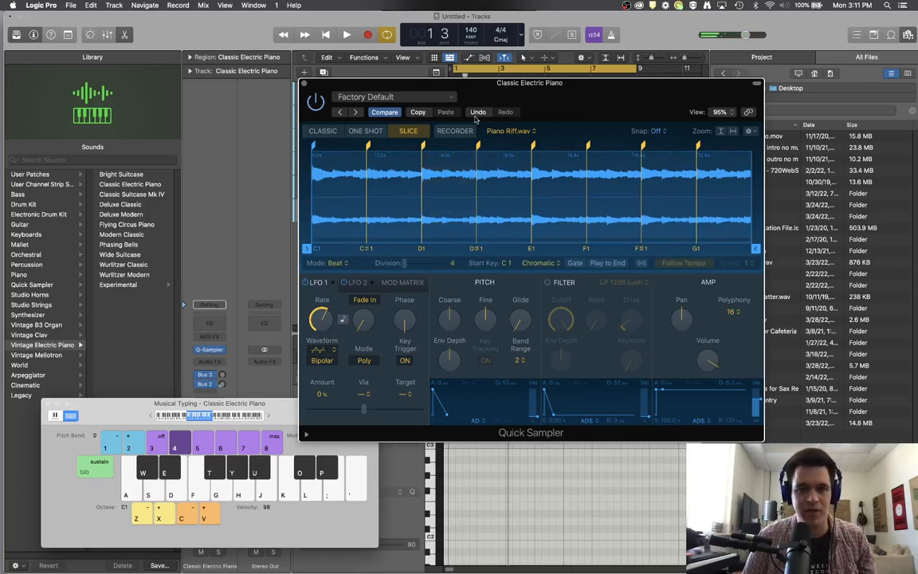
Move the Quick Sampler window off the track list and slice the riff by Equal Divisions into 16 slices
left_click_drag(540, 89, 621, 87)
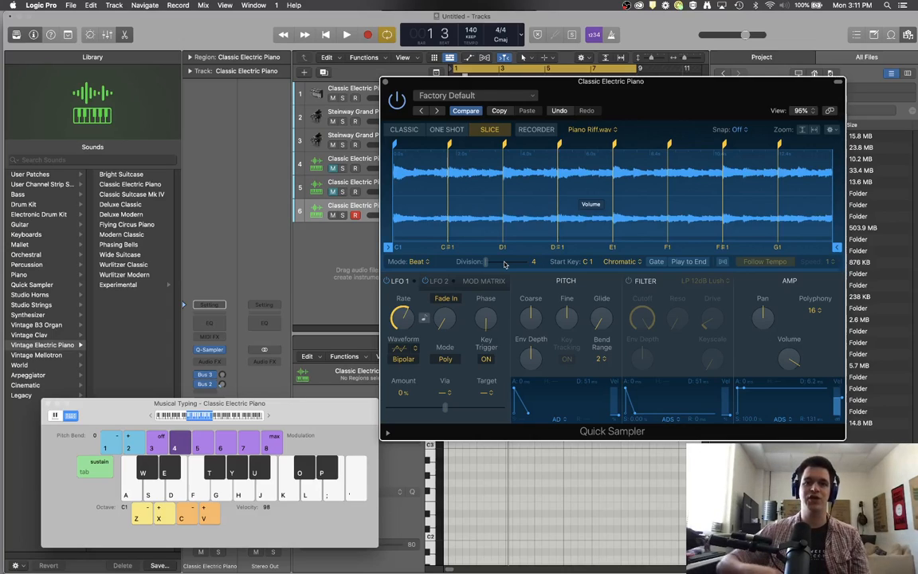
left_click(418, 262)
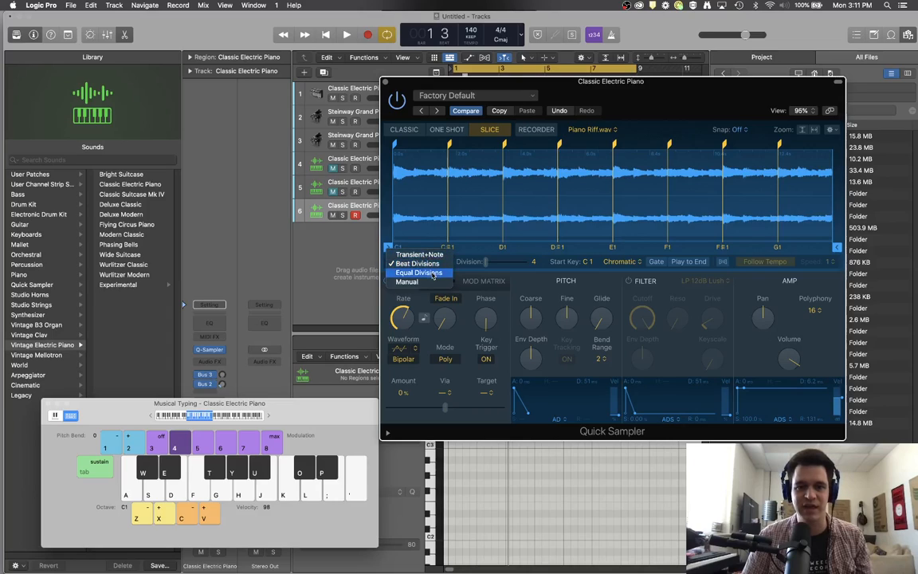
left_click(418, 272)
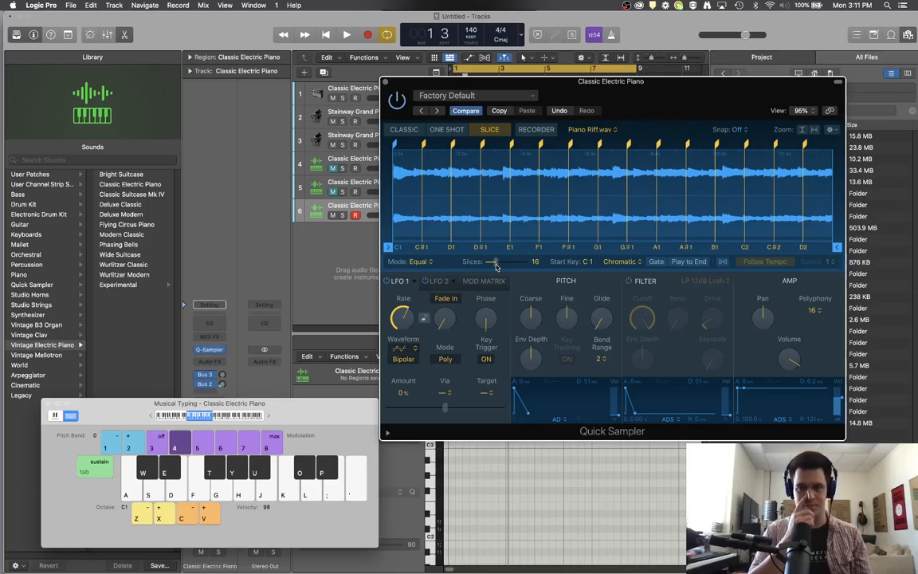
Play a pattern on the equally divided slices between C1 and F1, repeating the E1 slice
key("a")
key("a")
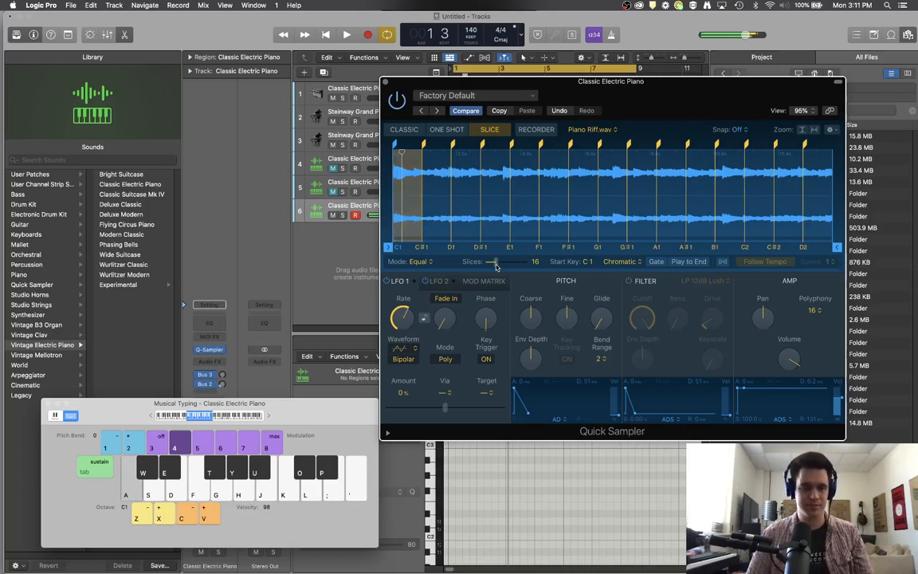
key("s")
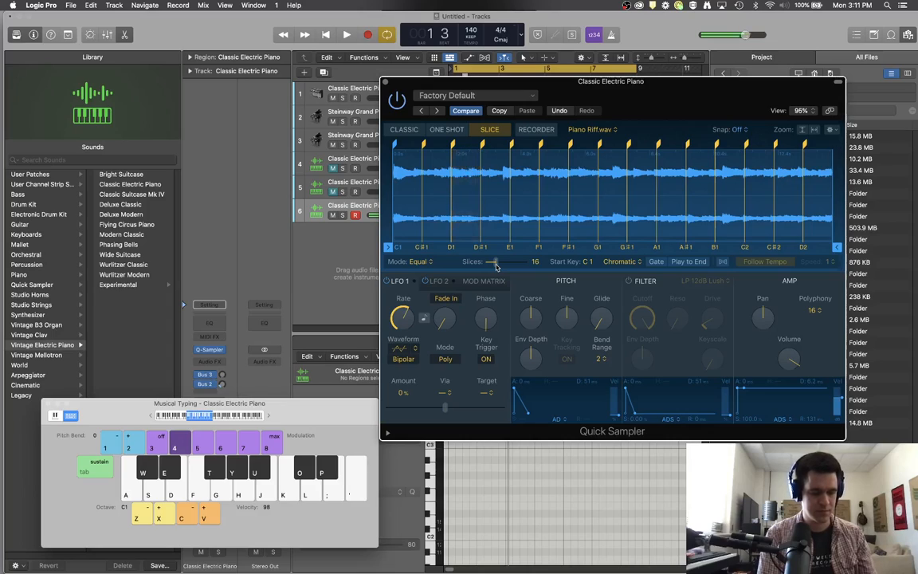
key("a")
key("s")
key("d")
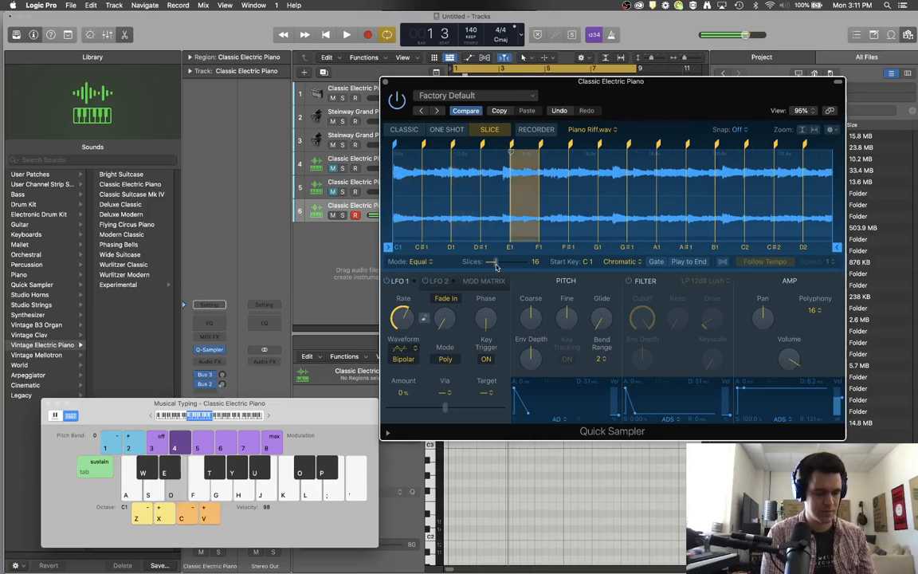
key("d")
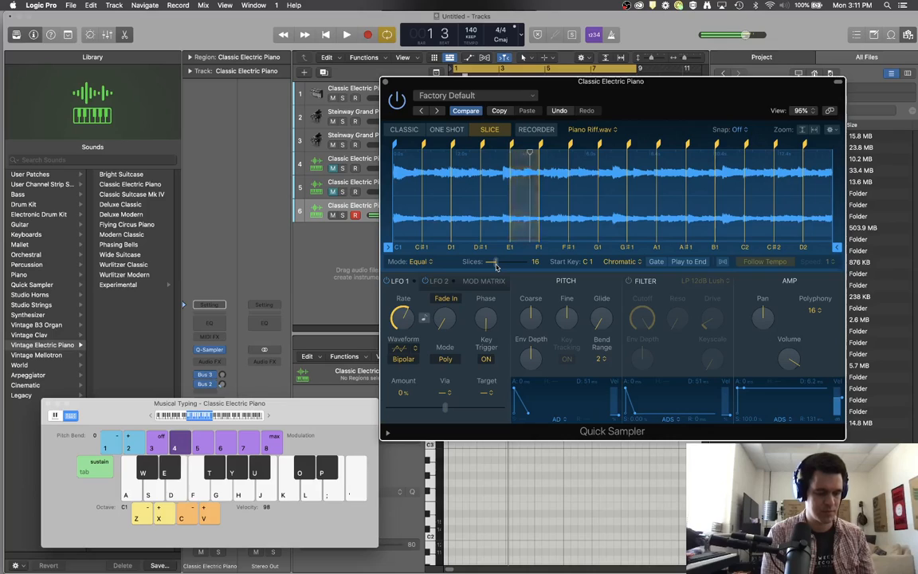
key("d")
key("d")
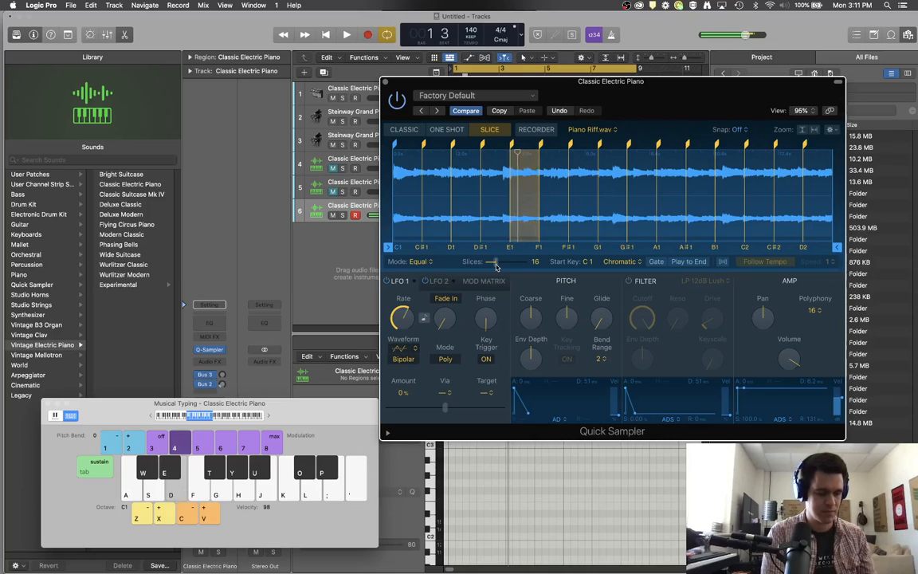
key("a")
key("e")
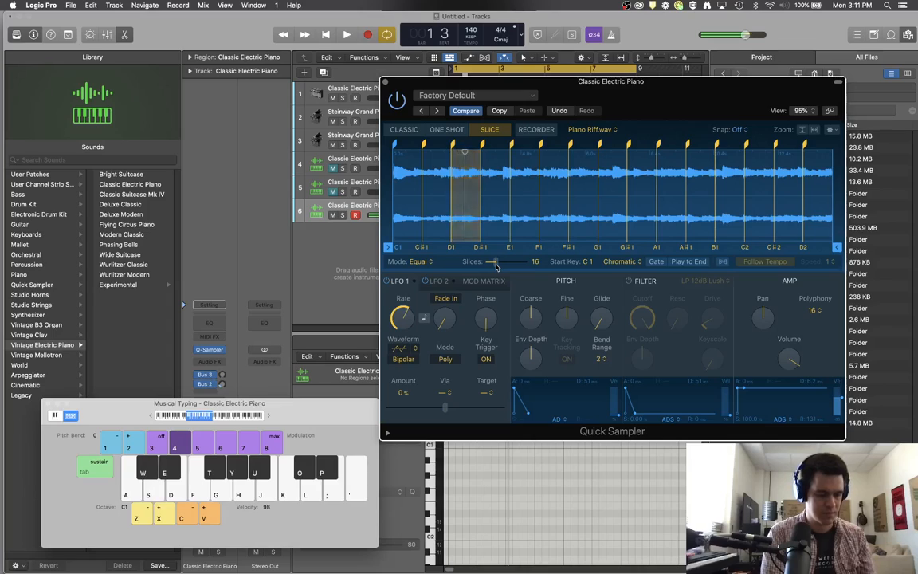
key("d")
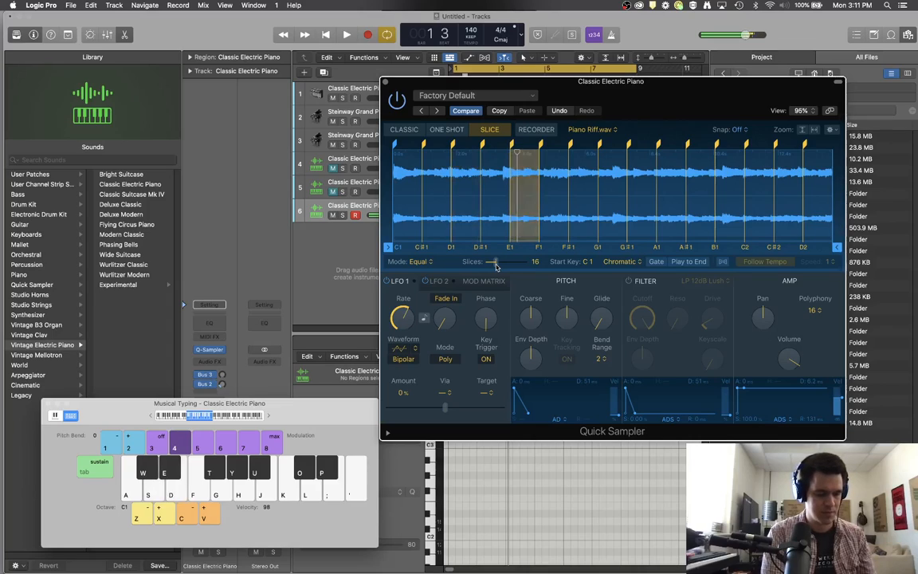
key("d")
key("d")
key("f")
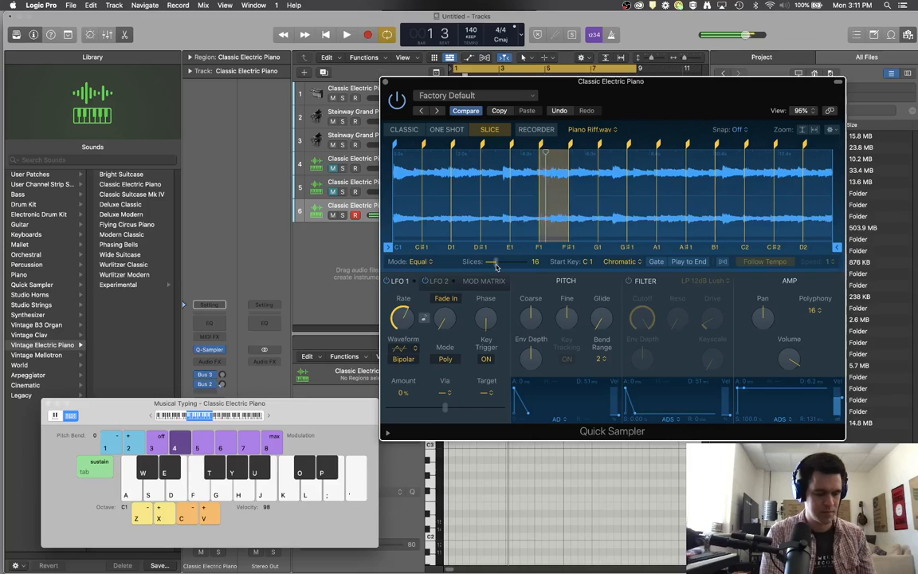
key("a")
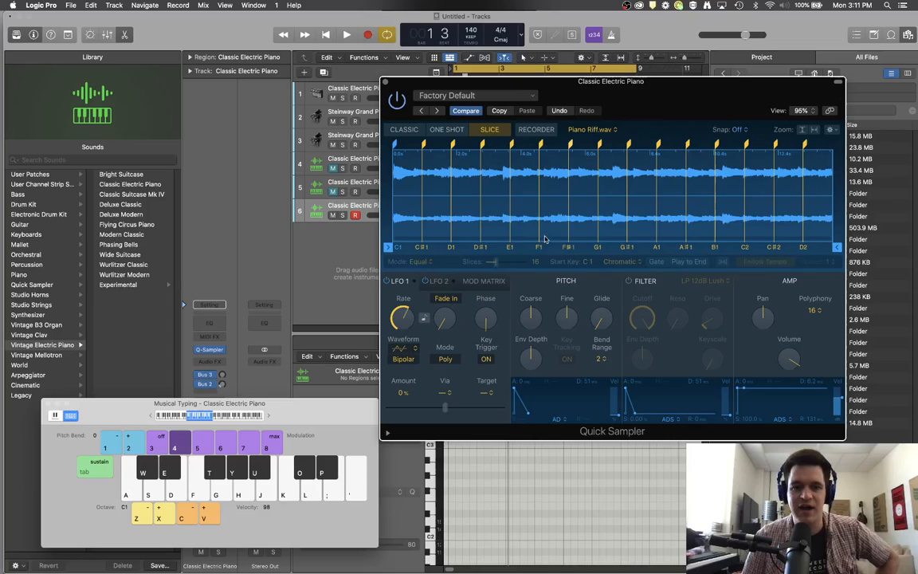
Switch the riff's slicing to Manual and place slice markers at about 3.1 s, 7.9 s and 11.9 s
left_click(425, 265)
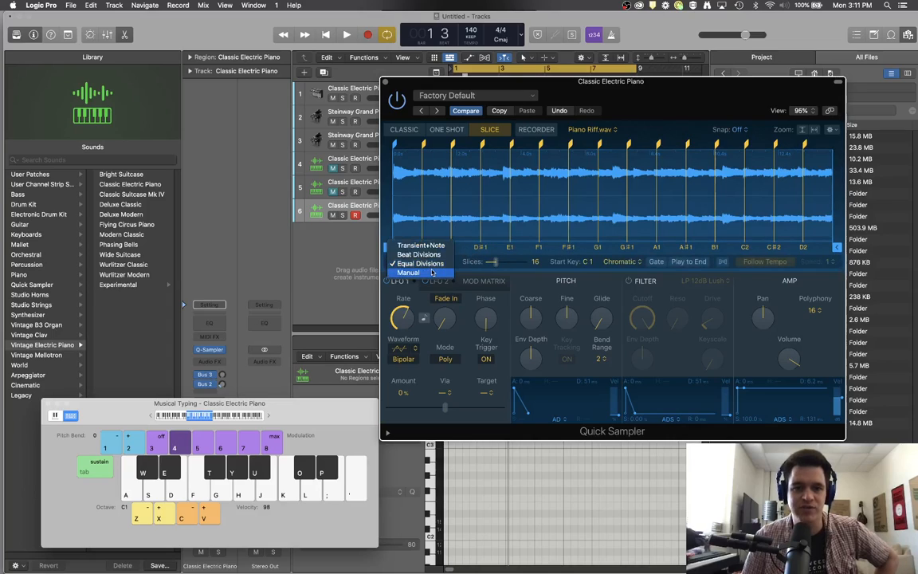
left_click(425, 275)
left_click(492, 151)
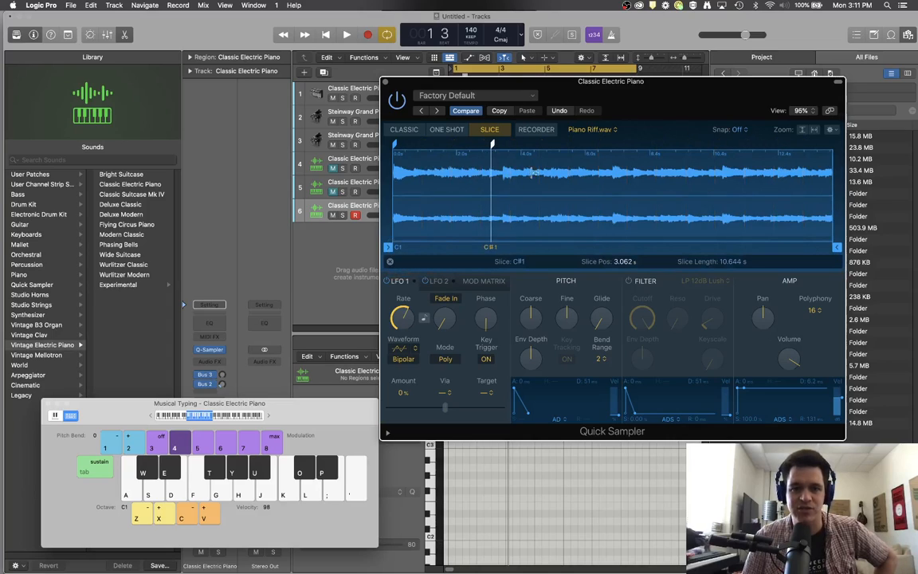
left_click(649, 159)
left_click(774, 177)
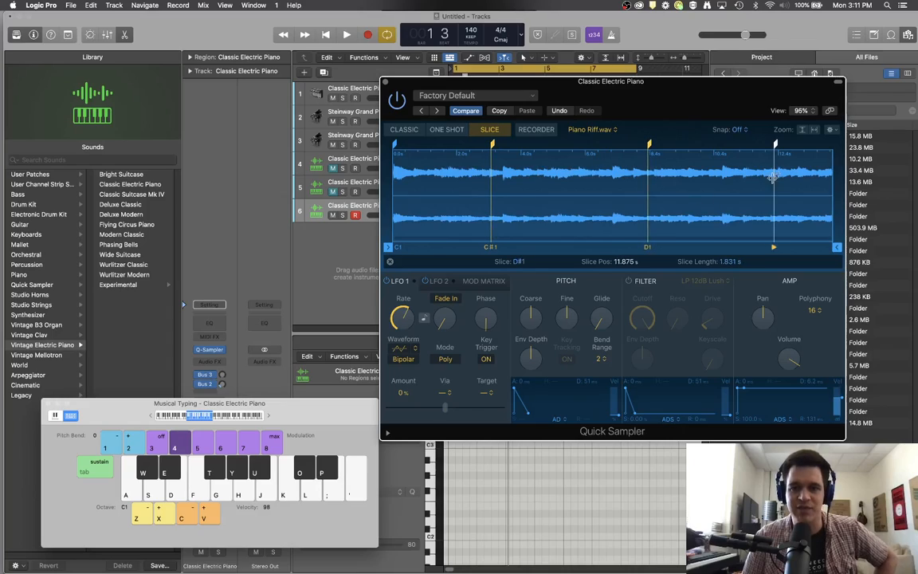
Add a slice marker between the first two placed ones, shift it to about 5.6 s, and close Quick Sampler
left_click(554, 171)
left_click_drag(556, 144, 577, 145)
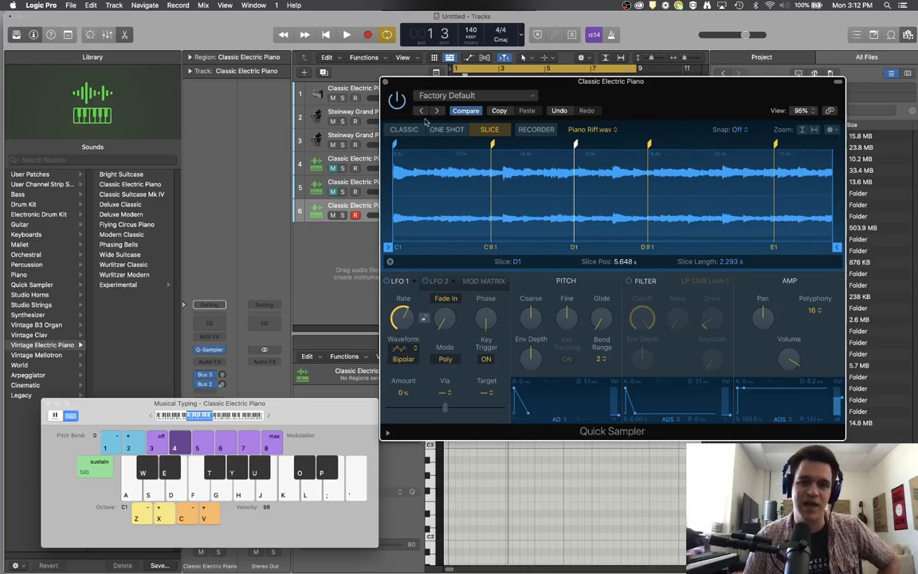
left_click(385, 83)
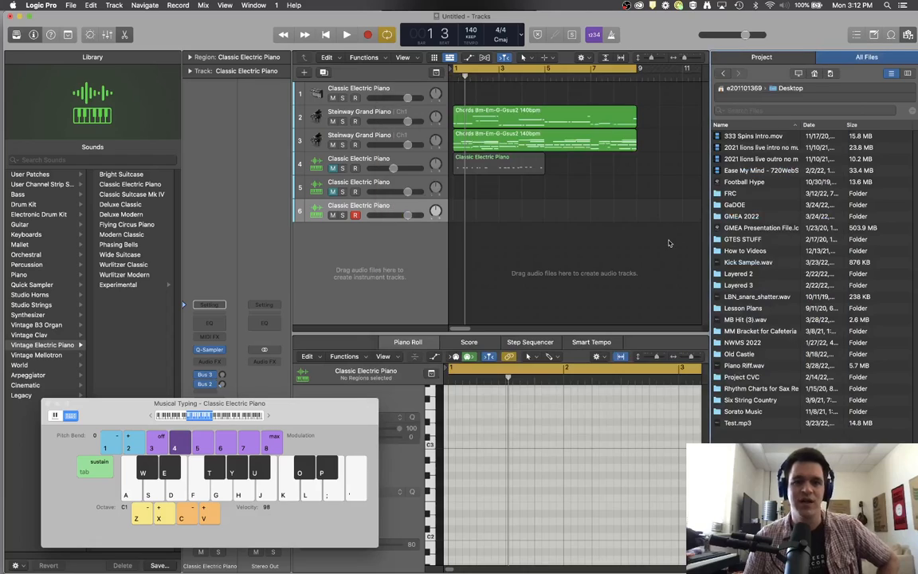